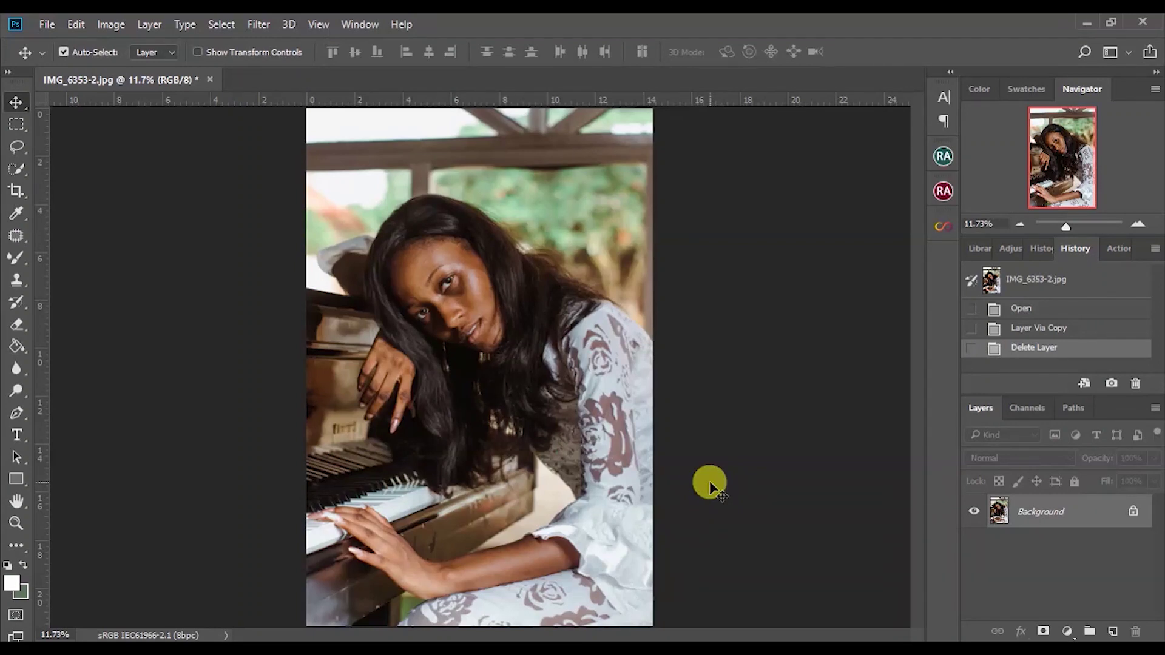
Duplicate the Background layer and run 8-bit frequency separation on the copy with a Gaussian Blur radius of about 4 pixels
key(ctrl+j)
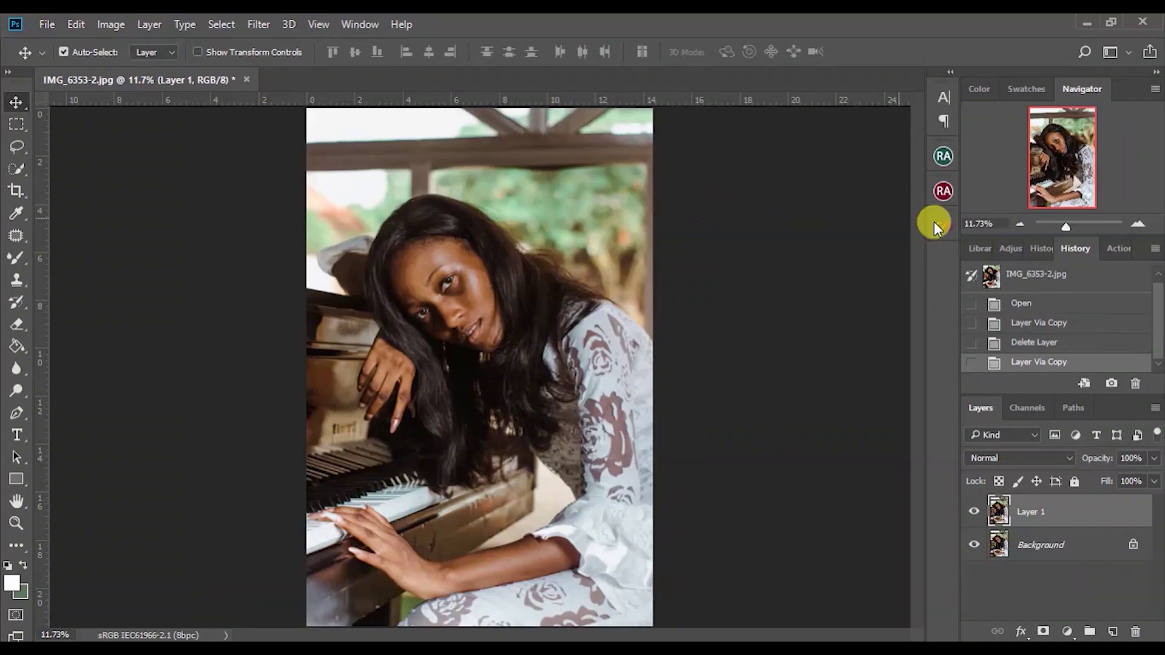
click(1073, 227)
drag(1073, 228, 1069, 228)
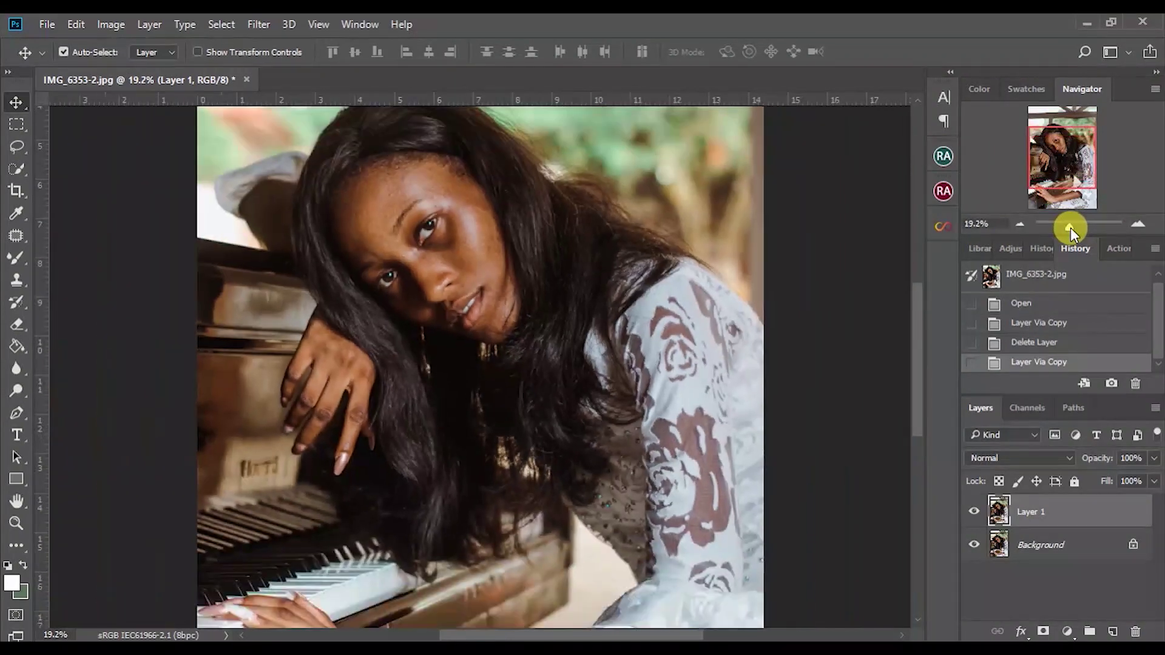
drag(918, 328, 917, 288)
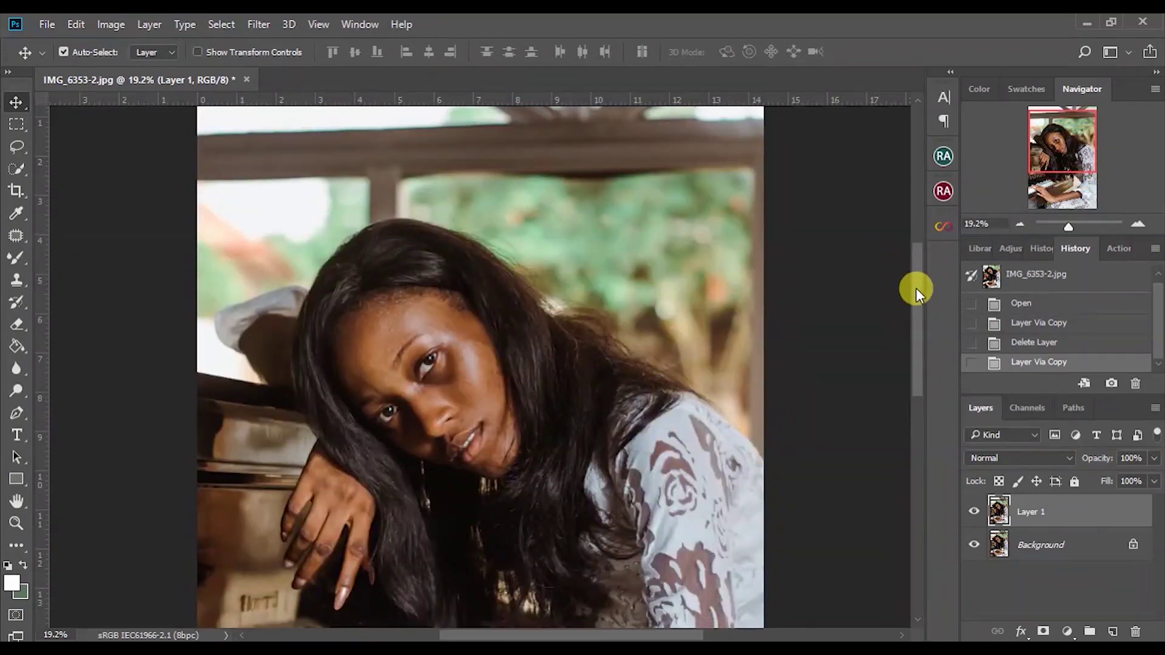
drag(1070, 227, 1071, 227)
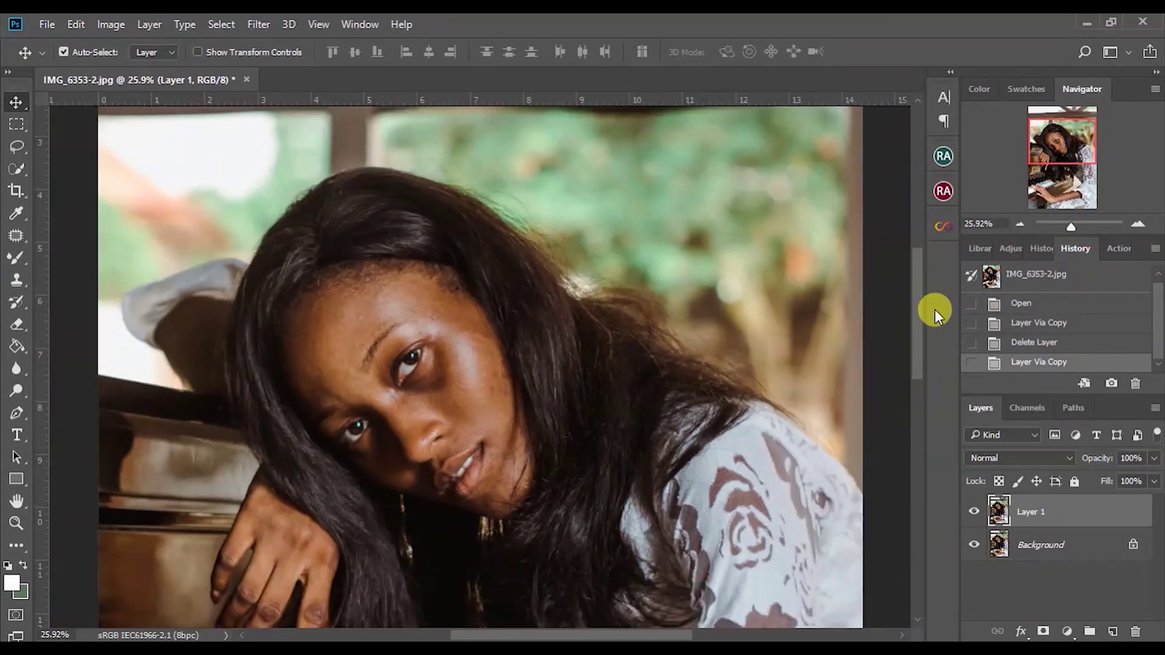
mouse_move(919, 306)
mouse_down()
mouse_move(920, 322)
mouse_move(921, 312)
mouse_up()
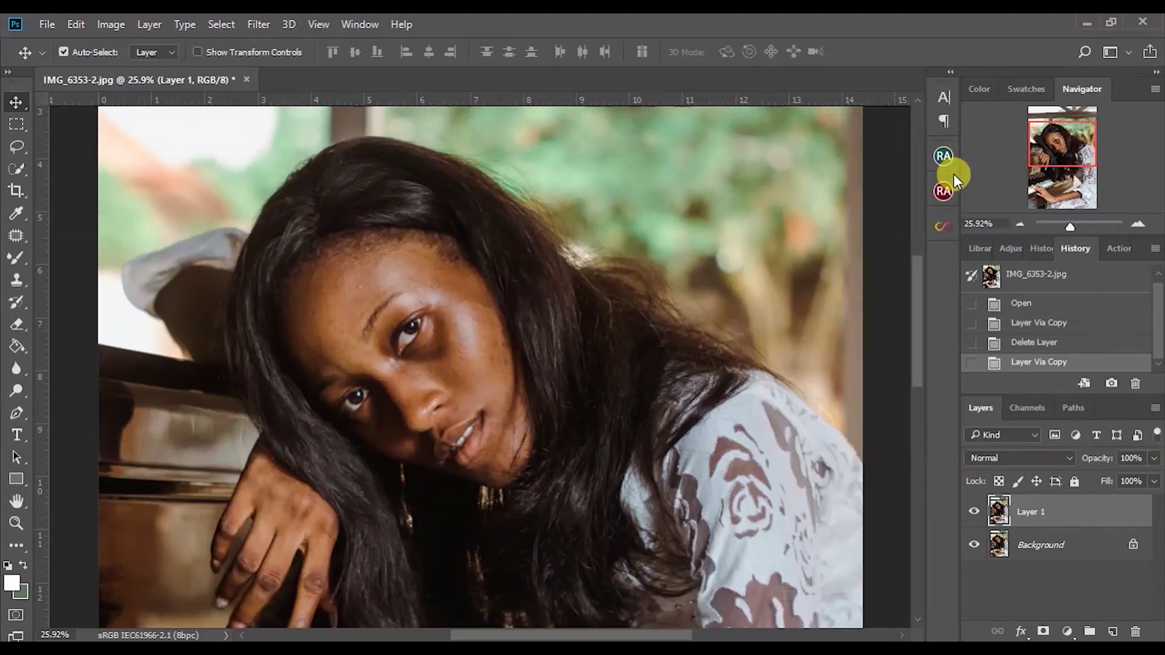
click(943, 156)
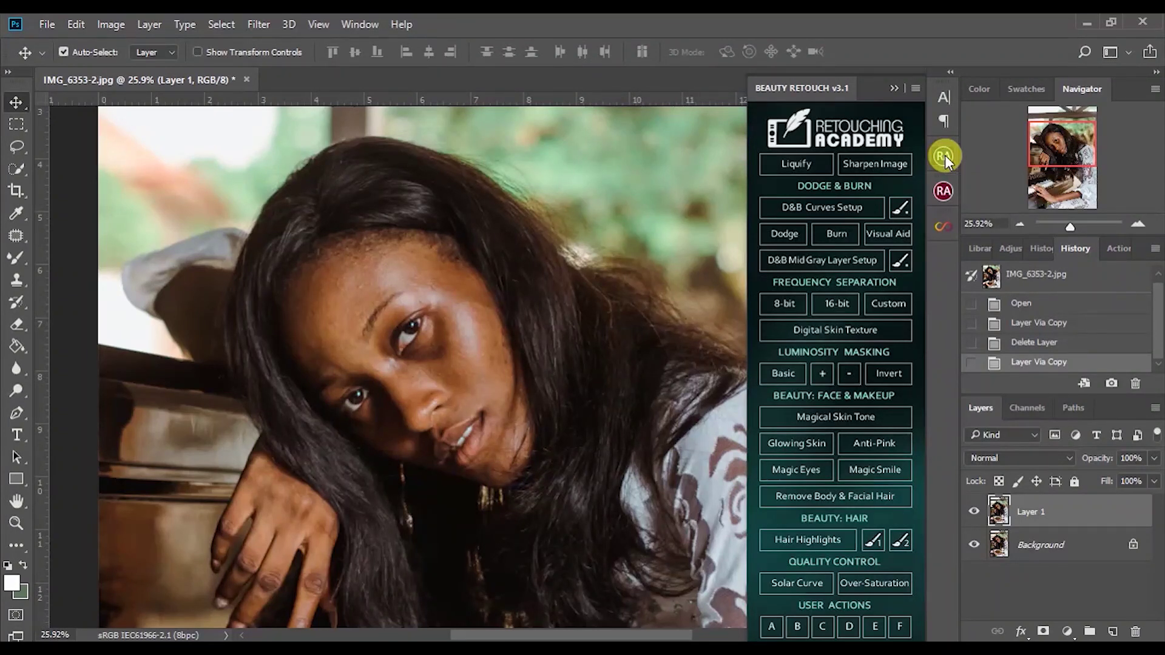
click(794, 302)
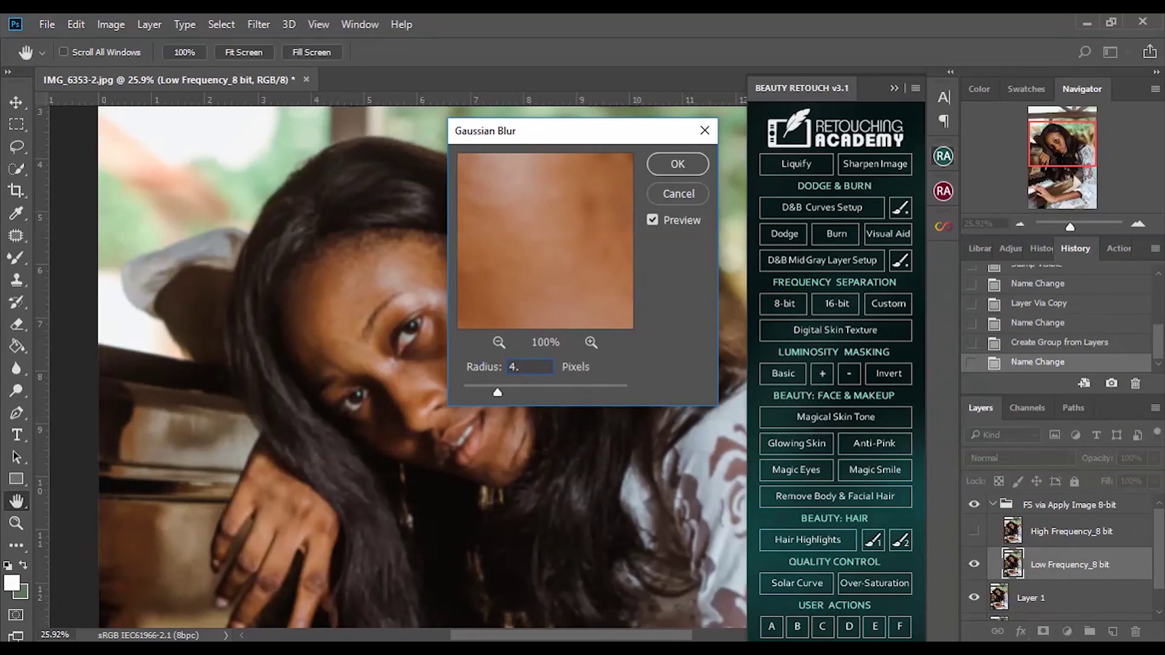
key(Return)
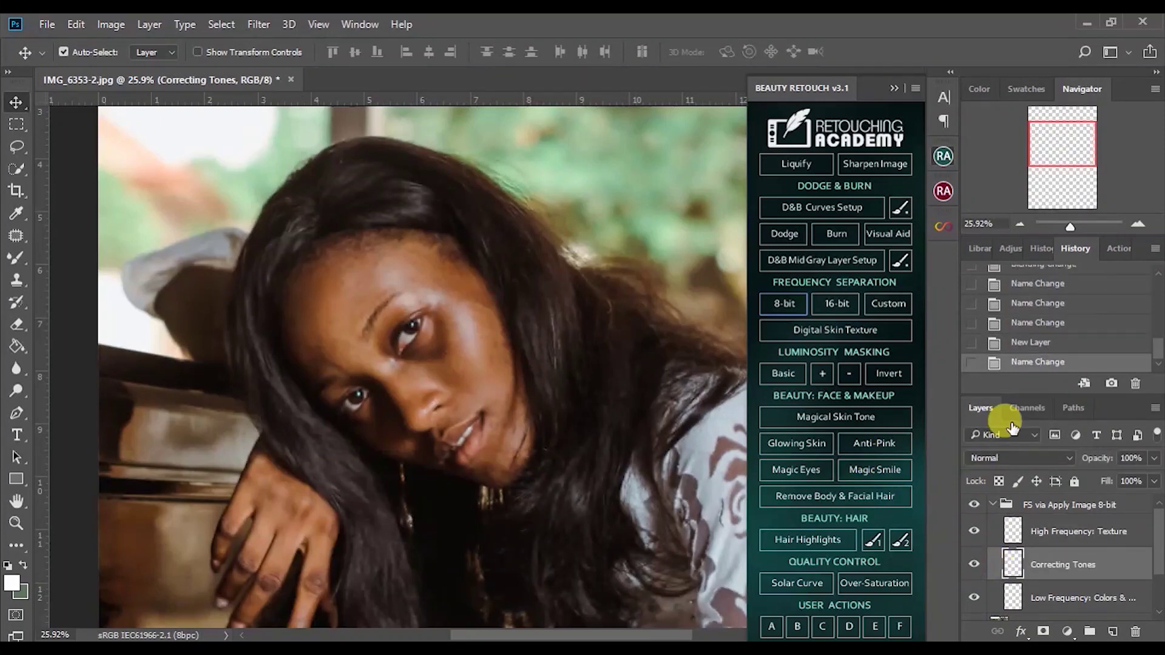
click(895, 89)
Select the Low Frequency: Colors & Tones layer and activate the Mixer Brush tool
scroll(1147, 576, down, 1)
click(1066, 568)
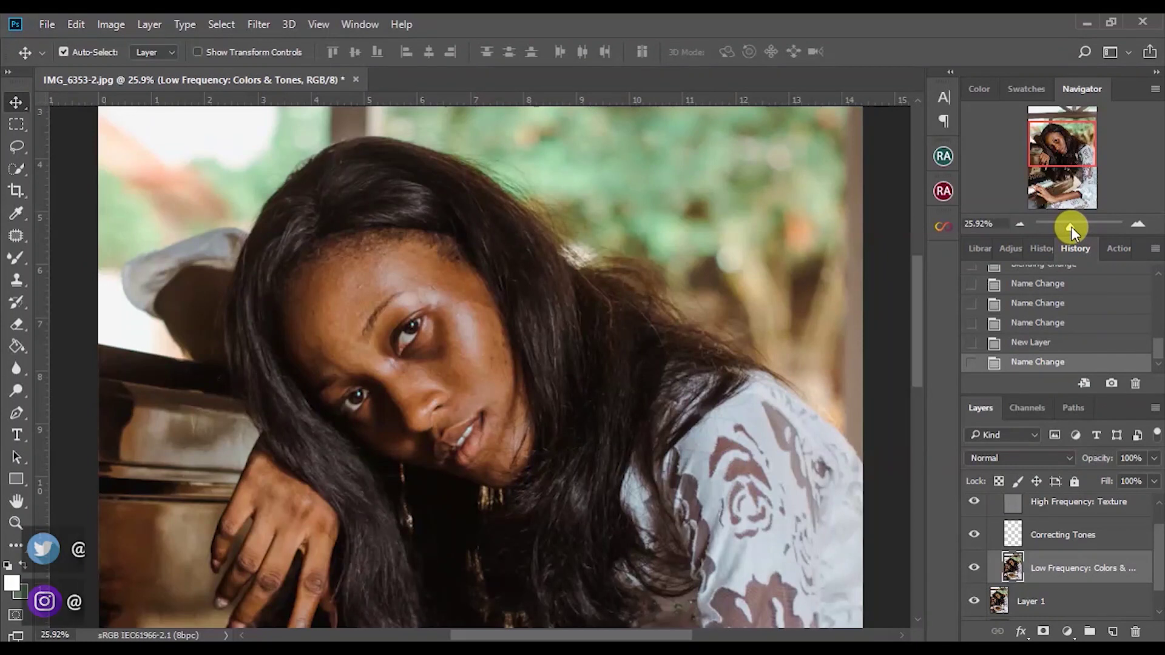
drag(1071, 228, 1072, 228)
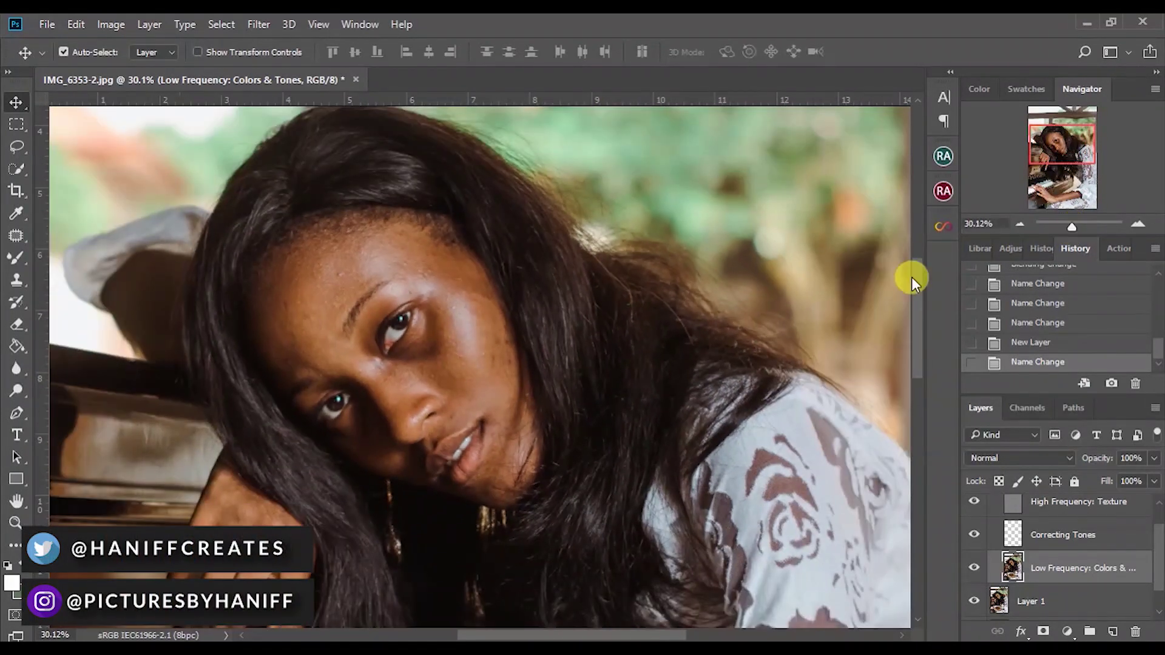
click(17, 258)
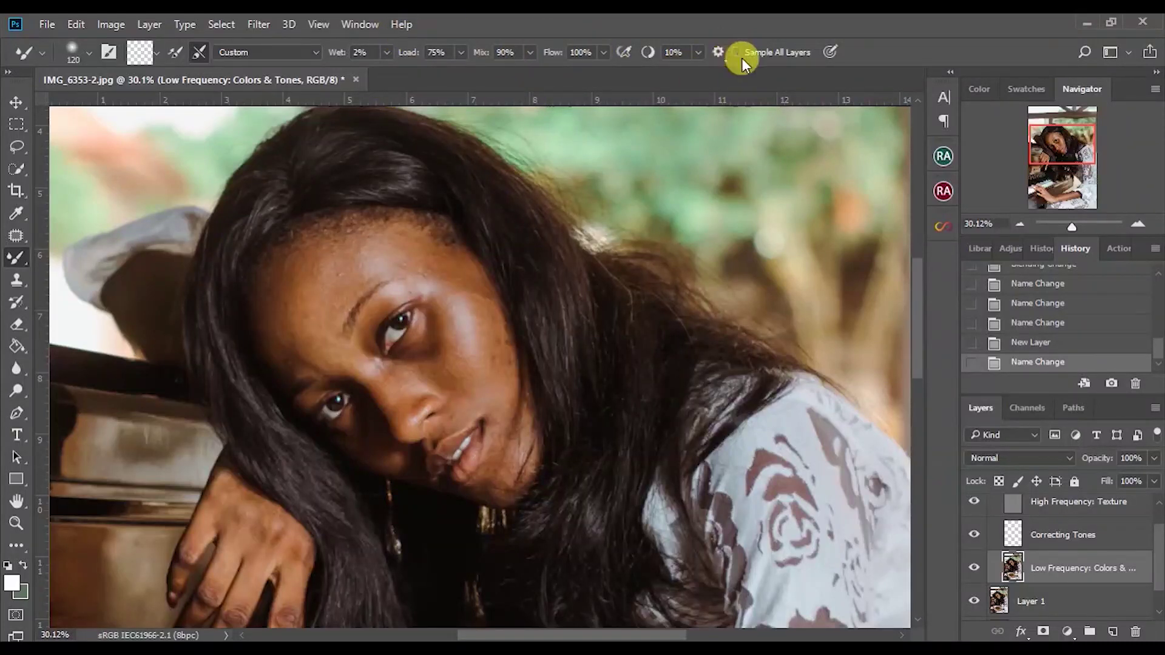
click(294, 52)
click(293, 52)
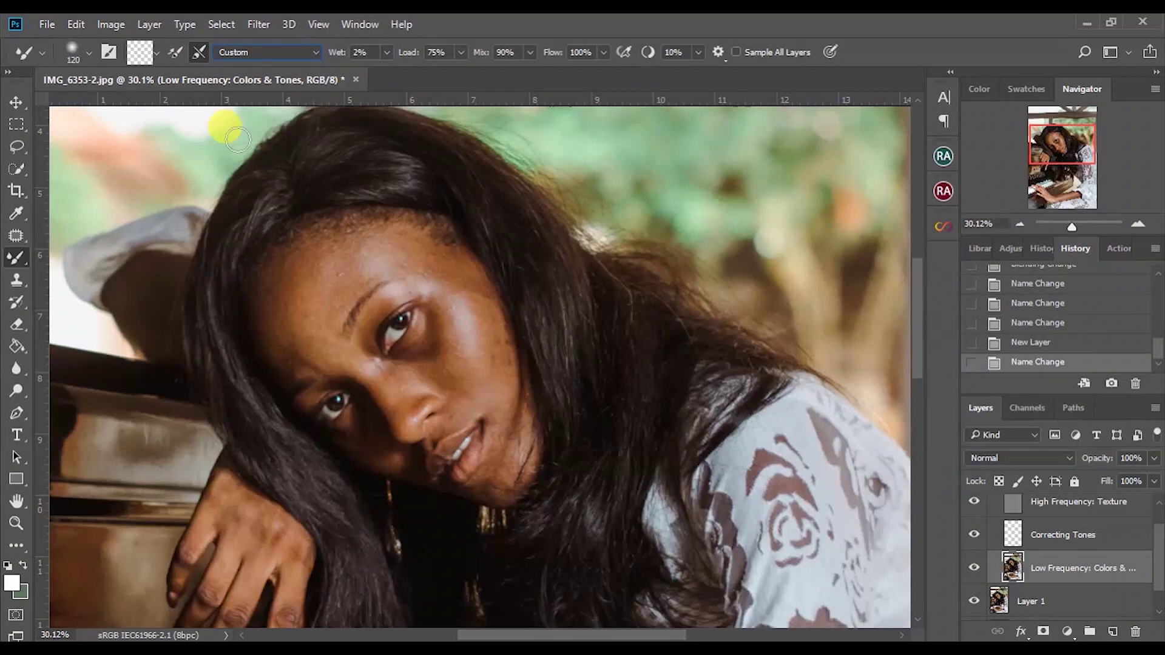
click(315, 52)
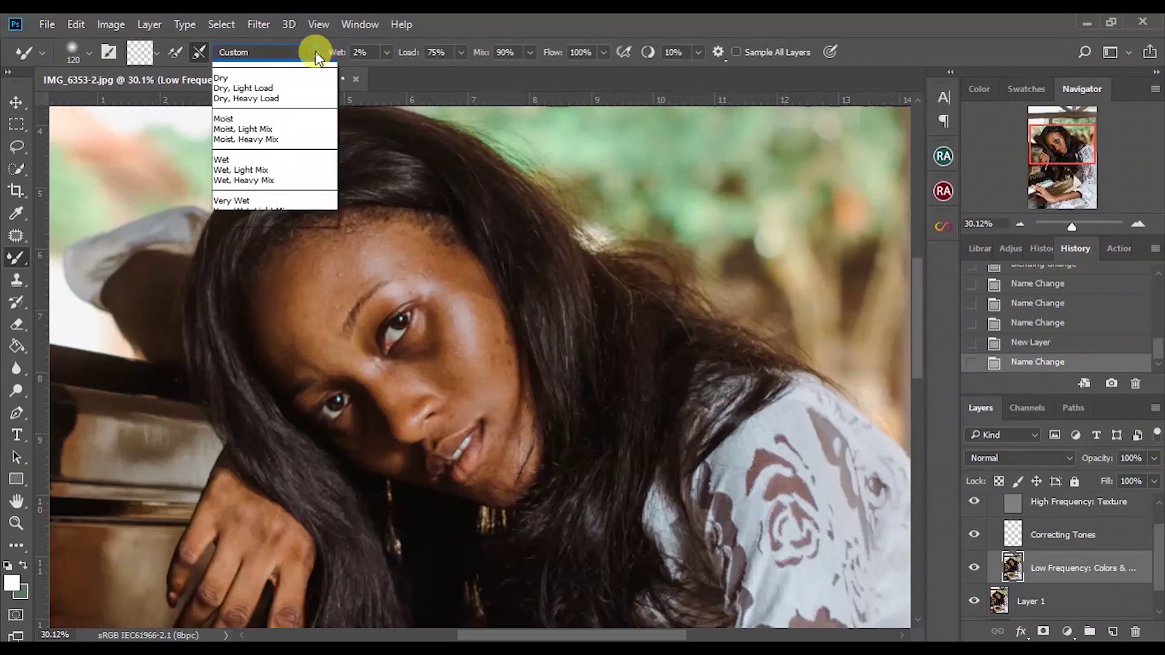
click(315, 51)
click(307, 51)
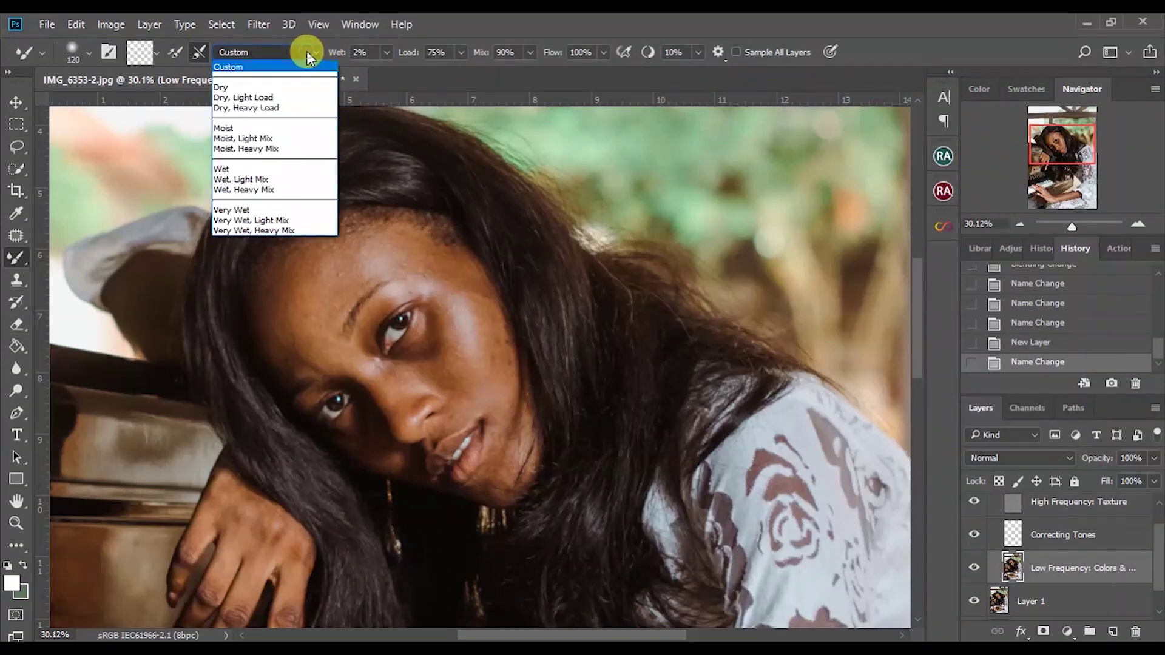
click(307, 51)
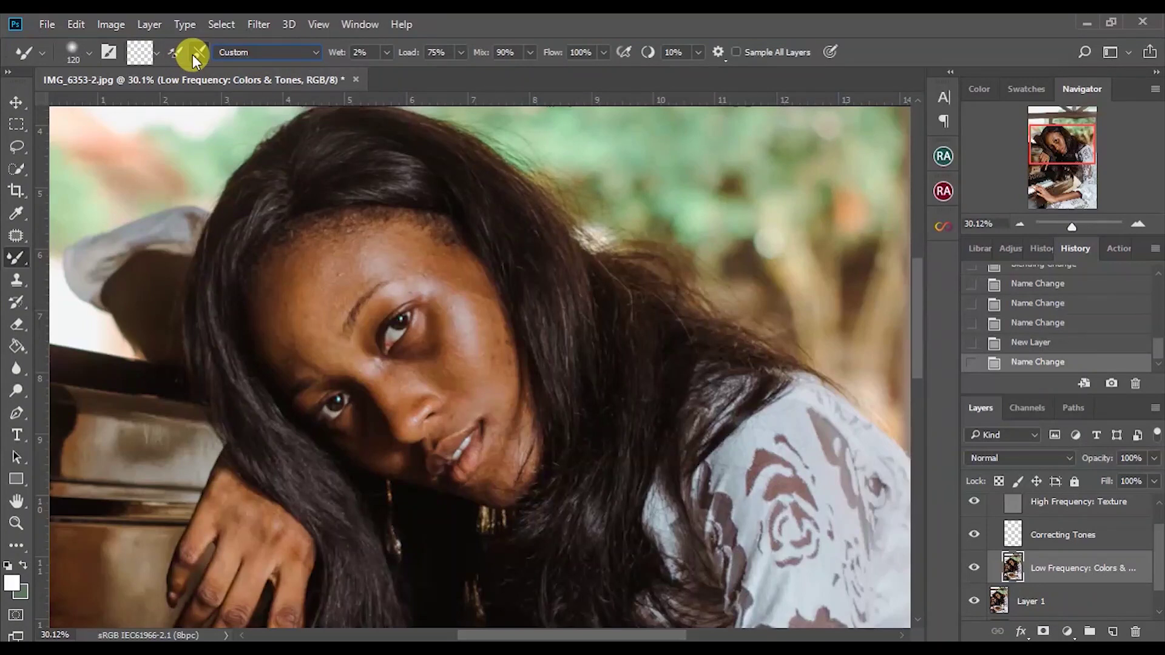
Clean the Mixer Brush and check its size and hardness settings
click(157, 52)
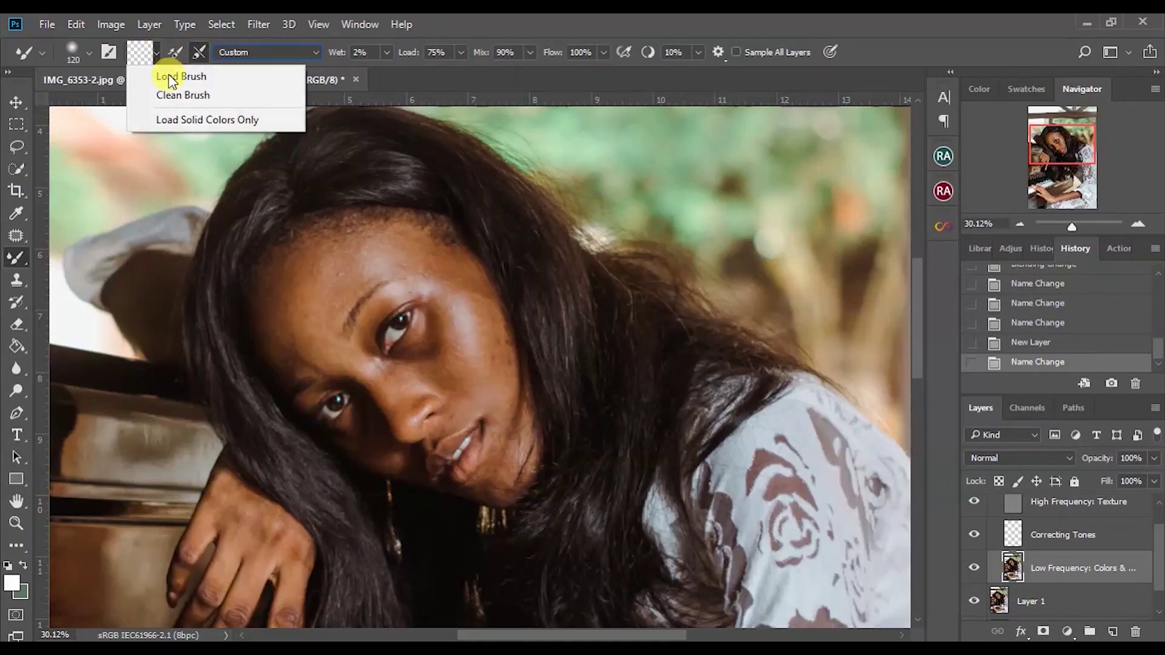
click(193, 95)
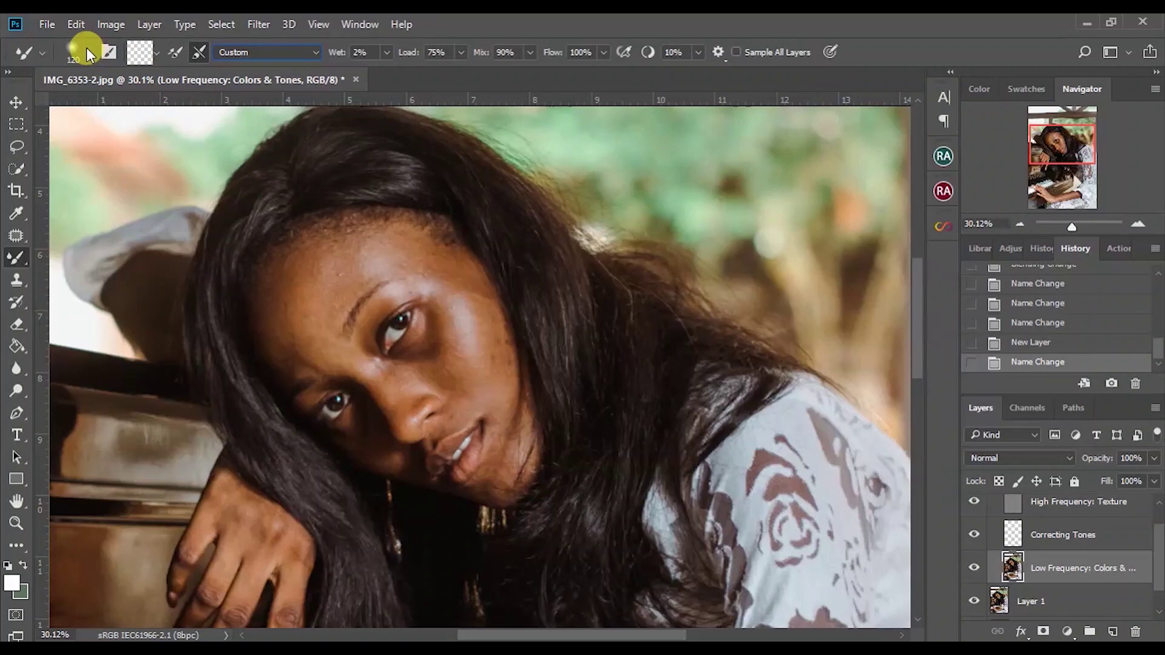
click(85, 53)
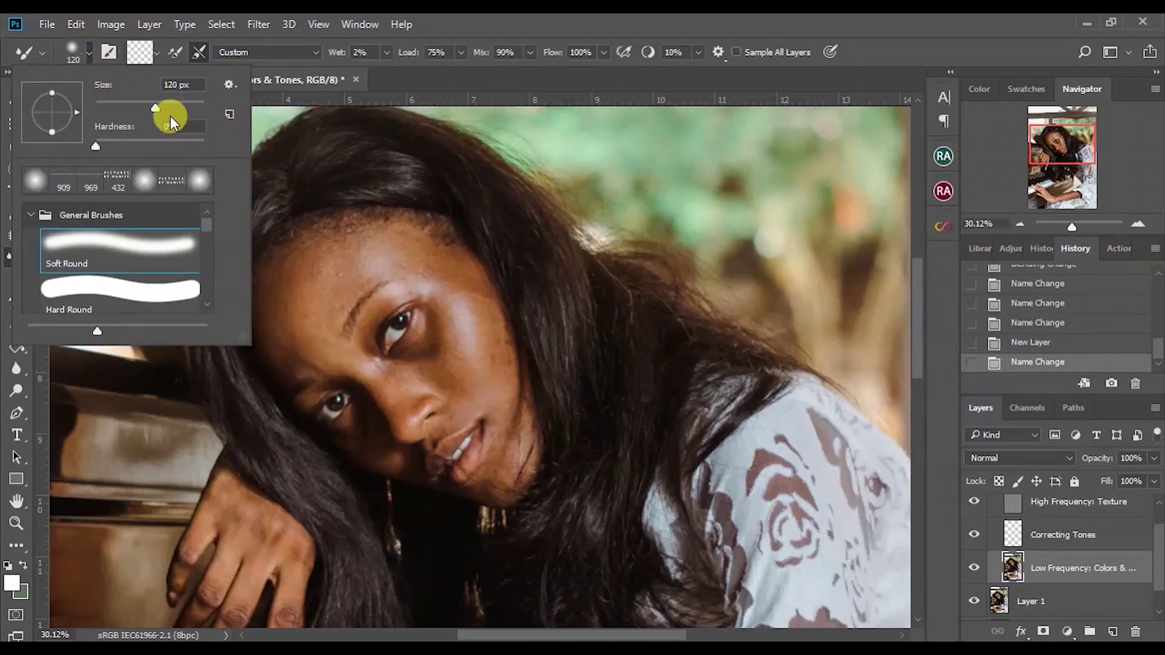
click(123, 130)
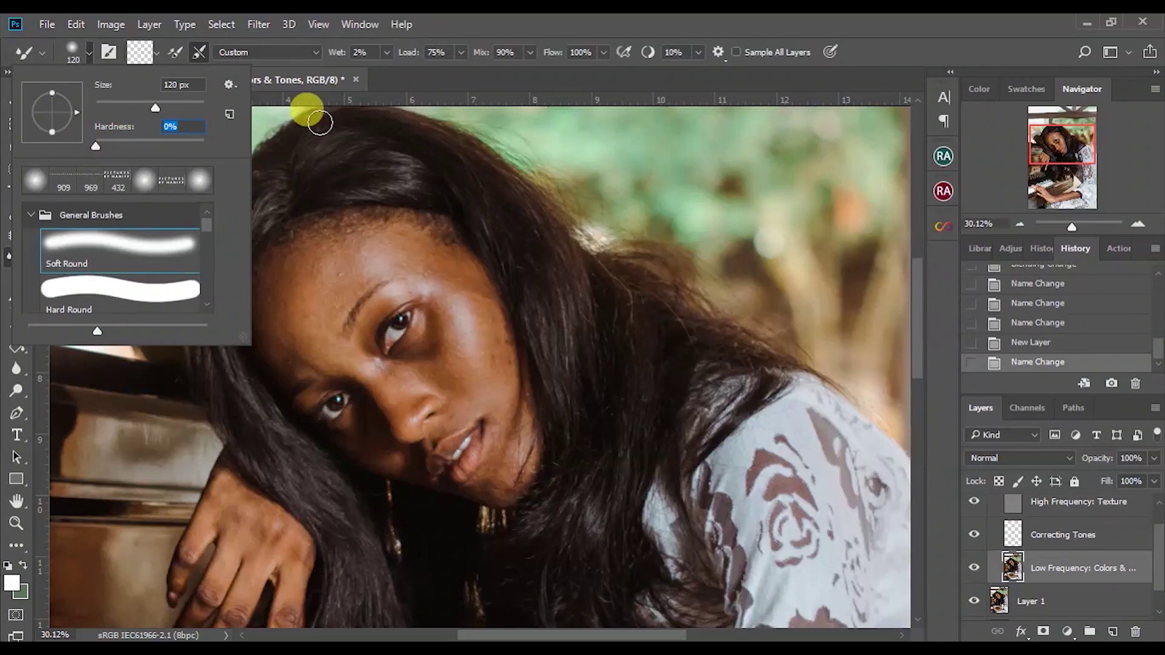
click(564, 25)
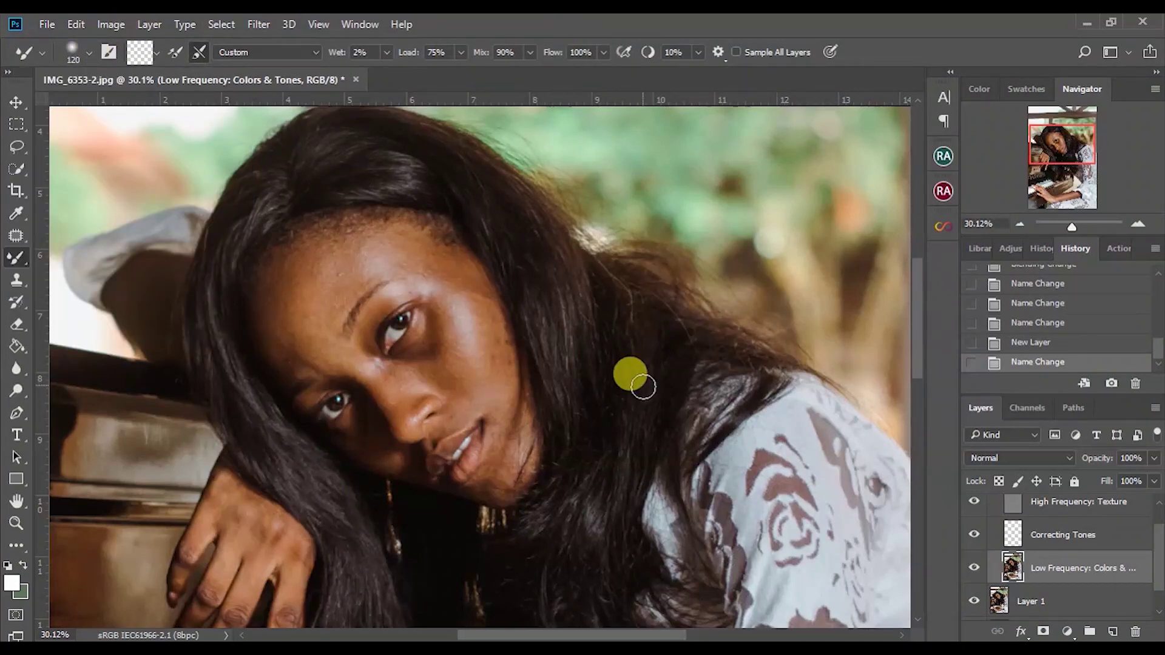
Blend the skin tones on the upper forehead, temple and cheek with the Mixer Brush on the low frequency layer
drag(1072, 230, 1072, 228)
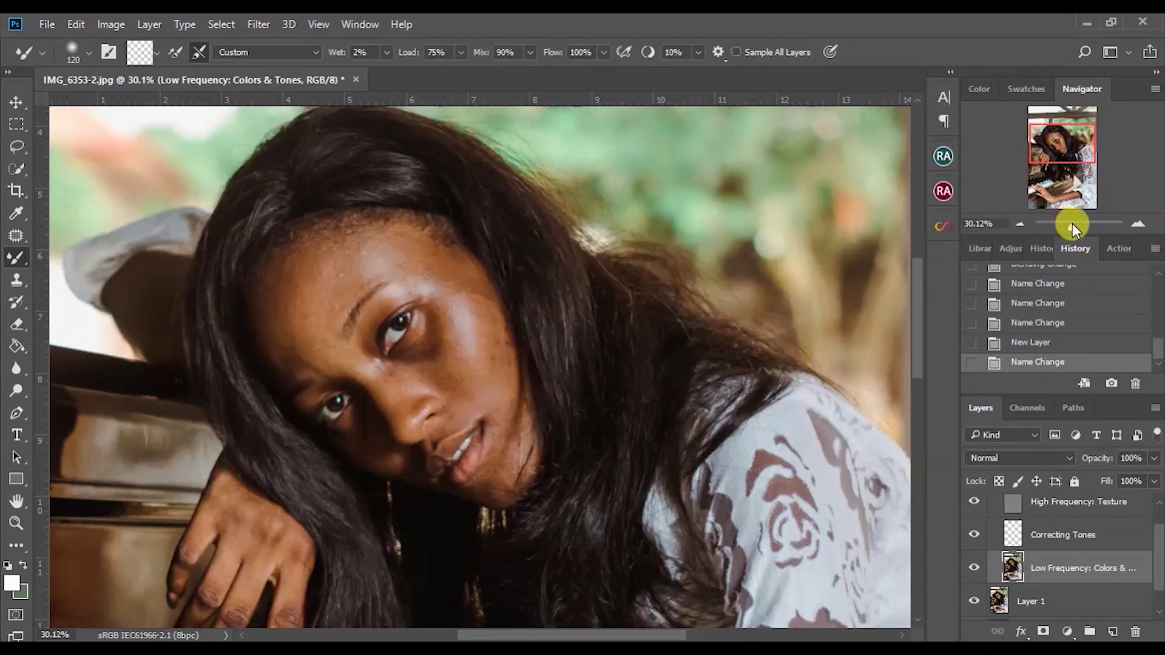
drag(1072, 228, 1074, 228)
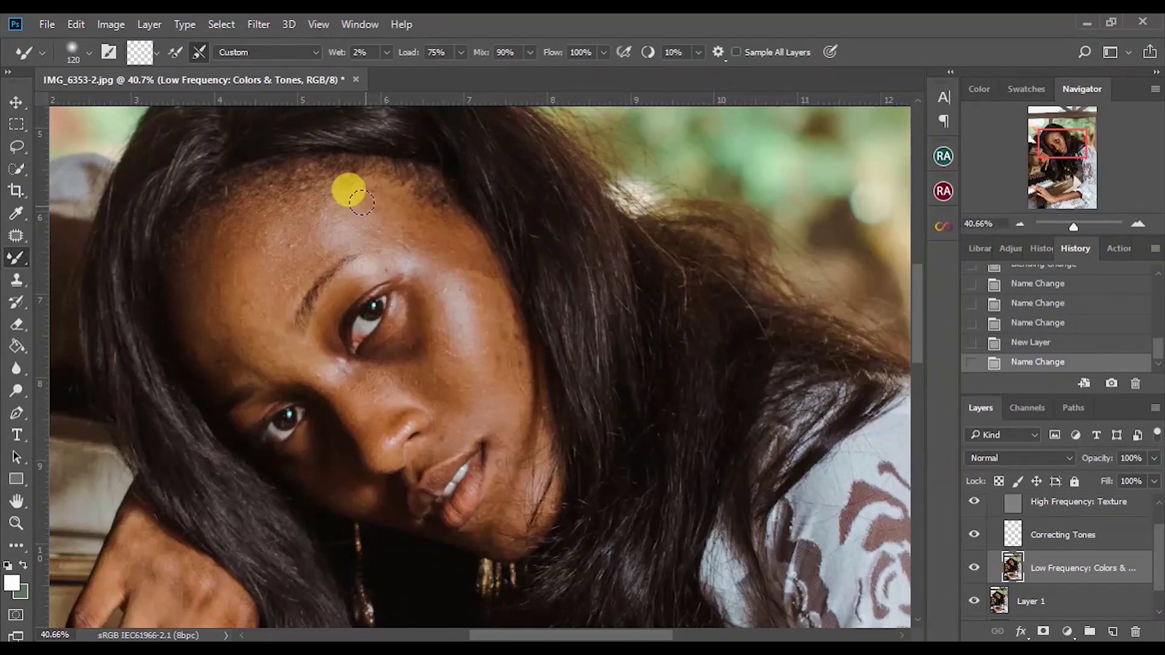
mouse_move(376, 195)
mouse_down()
mouse_move(465, 244)
mouse_move(344, 179)
mouse_move(469, 247)
mouse_move(385, 188)
mouse_move(452, 231)
mouse_move(408, 199)
mouse_move(468, 270)
mouse_up()
mouse_move(506, 359)
mouse_down()
mouse_move(462, 269)
mouse_move(524, 386)
mouse_move(483, 358)
mouse_up()
mouse_move(410, 115)
mouse_down()
mouse_move(487, 217)
mouse_move(367, 282)
mouse_move(424, 227)
mouse_move(384, 214)
mouse_move(391, 246)
mouse_move(406, 201)
mouse_move(225, 277)
mouse_move(255, 300)
mouse_move(522, 226)
mouse_move(333, 200)
mouse_move(449, 223)
mouse_move(356, 199)
mouse_move(358, 189)
mouse_move(459, 242)
mouse_move(360, 182)
mouse_move(426, 208)
mouse_move(342, 199)
mouse_move(391, 204)
mouse_move(427, 226)
mouse_move(394, 190)
mouse_move(468, 248)
mouse_move(445, 236)
mouse_move(513, 374)
mouse_move(483, 227)
mouse_move(489, 298)
mouse_move(480, 282)
mouse_move(500, 351)
mouse_move(469, 242)
mouse_move(508, 353)
mouse_move(502, 368)
mouse_move(446, 279)
mouse_move(477, 368)
mouse_move(440, 285)
mouse_move(484, 388)
mouse_move(430, 248)
mouse_move(328, 224)
mouse_move(445, 227)
mouse_move(358, 200)
mouse_move(453, 219)
mouse_move(365, 222)
mouse_move(472, 245)
mouse_move(429, 204)
mouse_move(424, 399)
mouse_move(452, 297)
mouse_move(449, 352)
mouse_move(625, 353)
mouse_up()
Smooth the skin tones along the shaded side of the forehead and down to the area between the eyebrows with the Mixer Brush
click(1073, 229)
drag(1079, 231, 1078, 228)
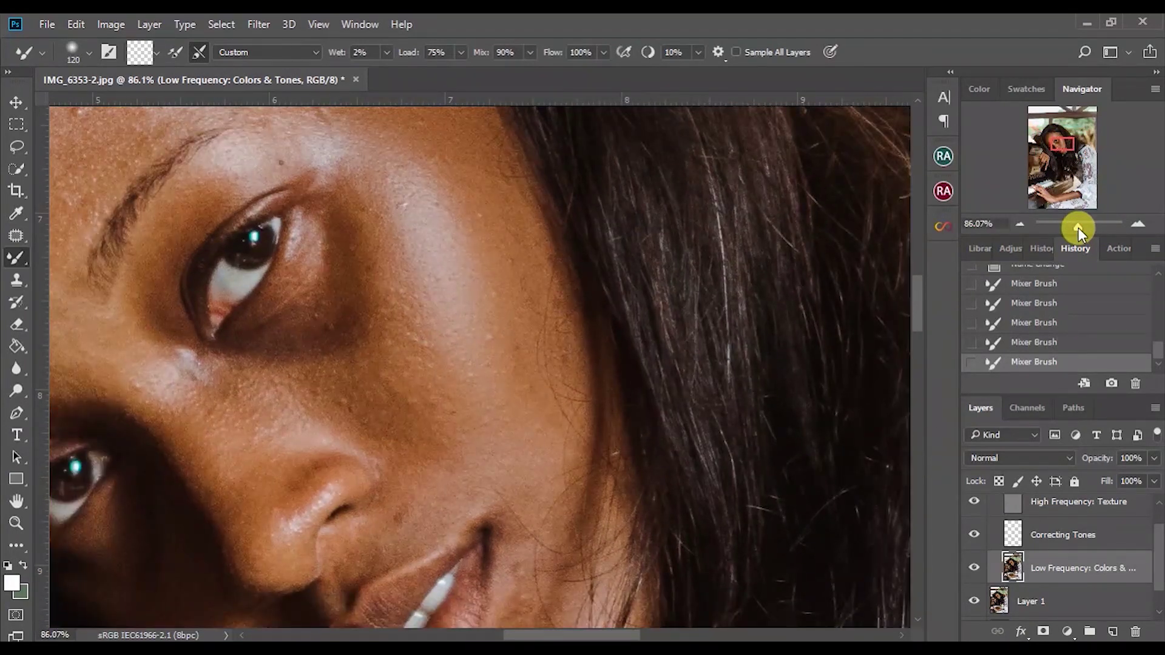
drag(923, 332, 918, 309)
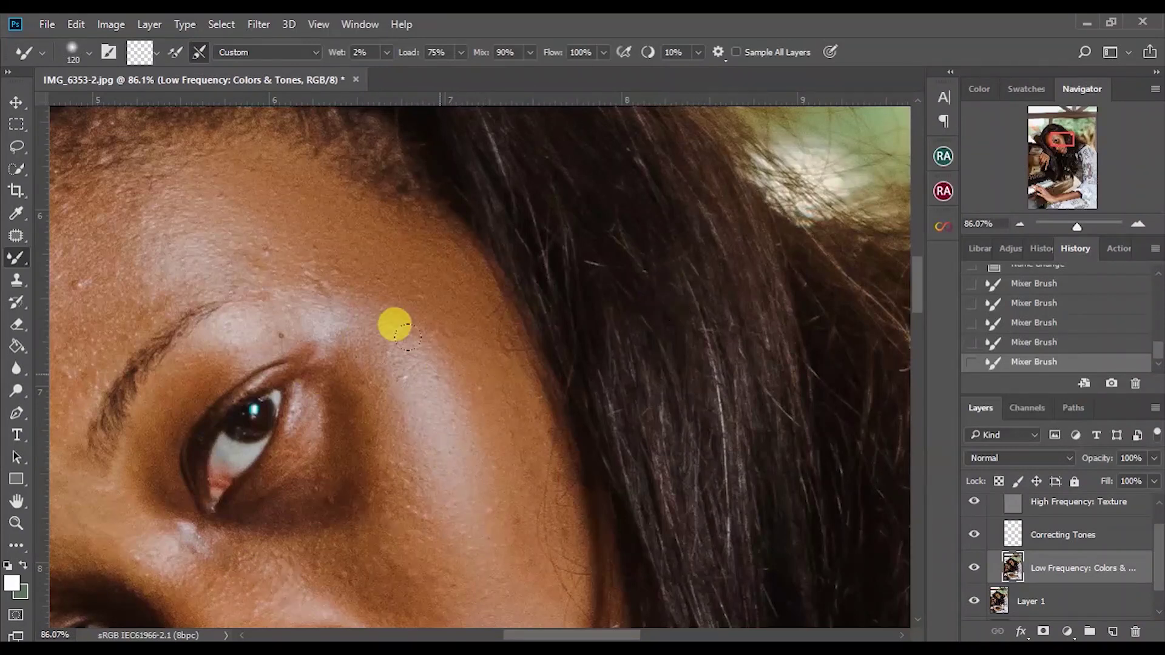
mouse_move(916, 280)
mouse_down()
mouse_move(917, 304)
mouse_move(913, 274)
mouse_up()
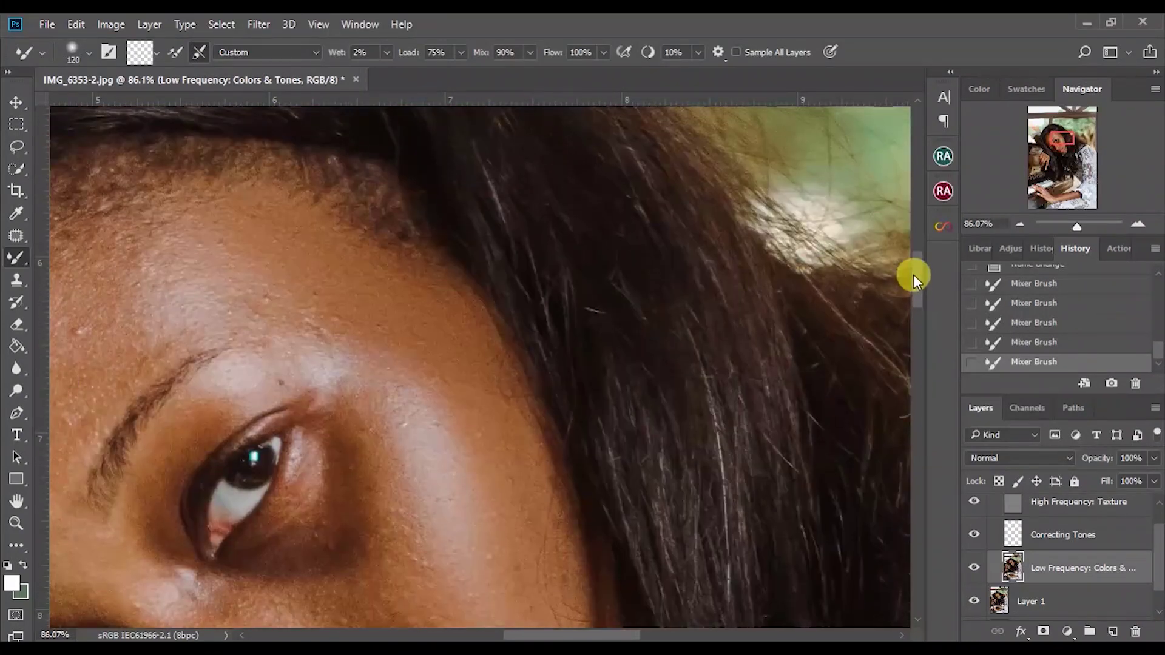
click(1076, 226)
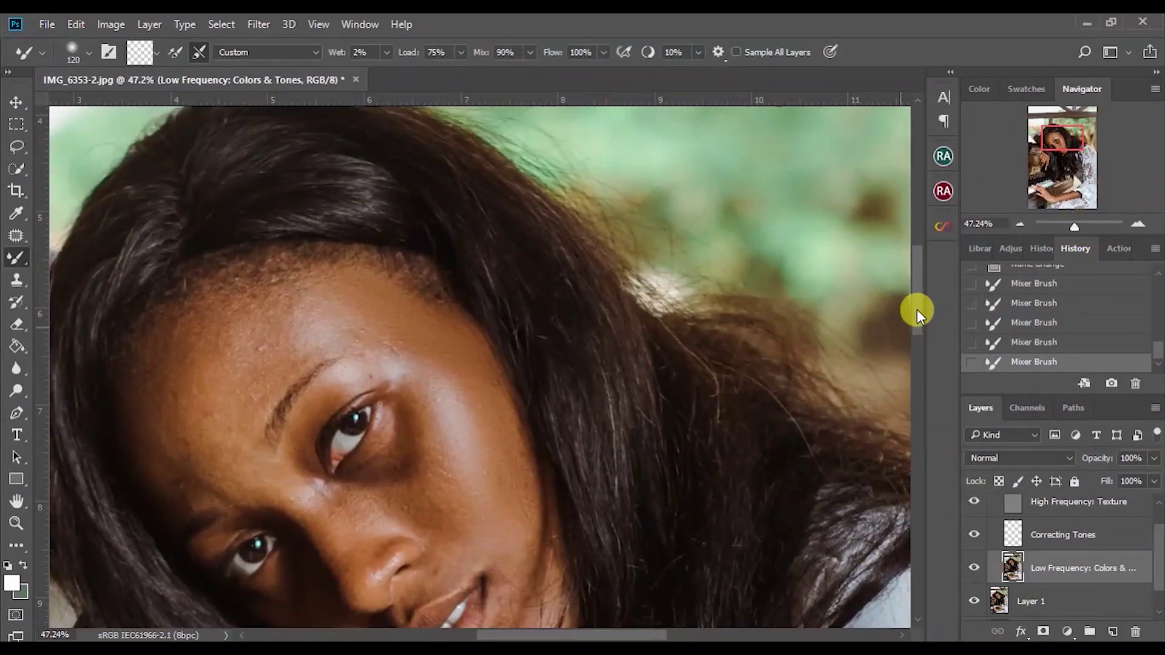
drag(918, 311, 919, 319)
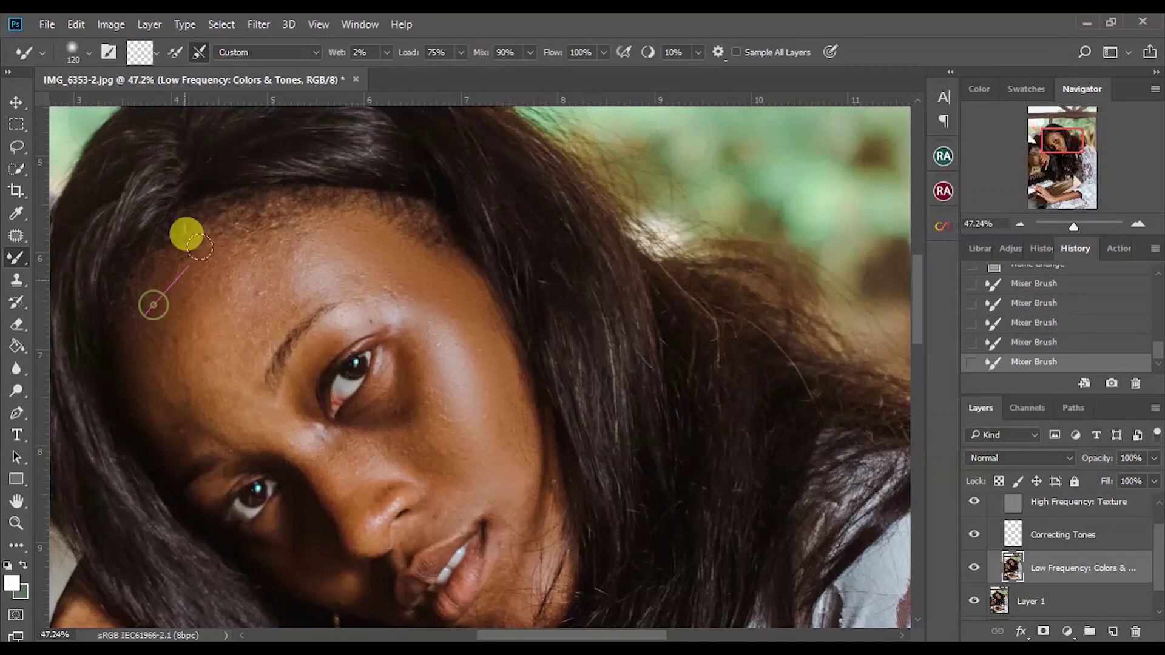
mouse_move(146, 279)
mouse_down()
mouse_move(314, 229)
mouse_move(207, 247)
mouse_move(279, 223)
mouse_move(231, 232)
mouse_move(250, 223)
mouse_move(365, 234)
mouse_move(300, 244)
mouse_move(220, 308)
mouse_move(326, 254)
mouse_move(257, 343)
mouse_move(236, 401)
mouse_move(159, 337)
mouse_move(240, 423)
mouse_move(164, 347)
mouse_move(209, 378)
mouse_move(150, 310)
mouse_move(180, 332)
mouse_up()
mouse_move(179, 346)
mouse_down()
mouse_move(228, 295)
mouse_move(139, 370)
mouse_move(138, 330)
mouse_move(155, 431)
mouse_move(192, 434)
mouse_move(155, 447)
mouse_move(217, 453)
mouse_move(184, 429)
mouse_up()
mouse_move(274, 453)
mouse_down()
mouse_move(202, 371)
mouse_move(296, 409)
mouse_move(237, 395)
mouse_move(277, 426)
mouse_move(223, 380)
mouse_move(370, 375)
mouse_move(294, 384)
mouse_up()
Blend the skin tones beside the outer eye, across the bridge of the nose and up the middle of the forehead
drag(1072, 227, 1074, 226)
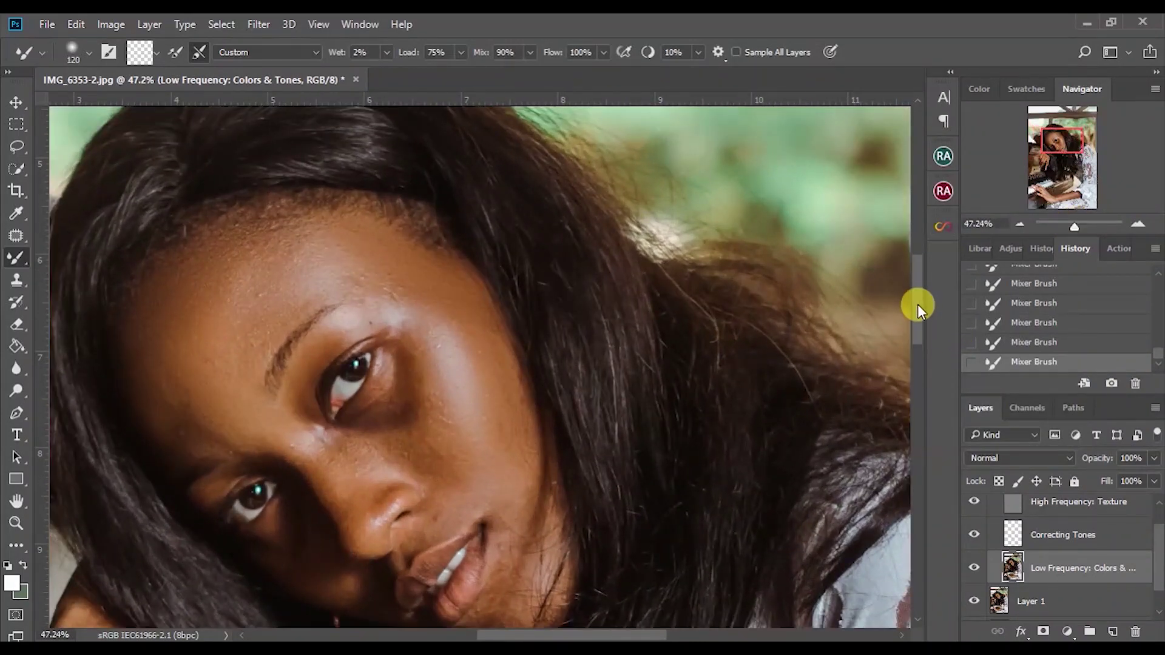
drag(918, 304, 923, 323)
mouse_move(453, 169)
mouse_down()
mouse_move(510, 295)
mouse_move(432, 182)
mouse_up()
mouse_move(416, 239)
mouse_down()
mouse_move(480, 214)
mouse_move(514, 267)
mouse_move(463, 168)
mouse_move(490, 259)
mouse_move(414, 233)
mouse_move(419, 301)
mouse_move(407, 218)
mouse_move(428, 349)
mouse_move(415, 273)
mouse_move(439, 314)
mouse_move(426, 272)
mouse_move(425, 285)
mouse_move(407, 260)
mouse_move(379, 300)
mouse_move(399, 251)
mouse_move(367, 275)
mouse_move(393, 289)
mouse_move(354, 305)
mouse_move(396, 320)
mouse_move(341, 281)
mouse_move(443, 330)
mouse_move(456, 348)
mouse_move(416, 352)
mouse_move(453, 351)
mouse_move(429, 382)
mouse_move(542, 340)
mouse_move(533, 308)
mouse_move(523, 390)
mouse_move(513, 357)
mouse_move(491, 480)
mouse_move(332, 472)
mouse_move(311, 421)
mouse_move(355, 464)
mouse_move(297, 396)
mouse_move(375, 471)
mouse_move(326, 434)
mouse_move(285, 440)
mouse_move(333, 451)
mouse_move(281, 438)
mouse_move(290, 375)
mouse_move(343, 434)
mouse_move(297, 351)
mouse_move(322, 363)
mouse_move(311, 345)
mouse_move(347, 384)
mouse_move(298, 301)
mouse_move(355, 398)
mouse_move(340, 367)
mouse_move(378, 374)
mouse_move(362, 387)
mouse_move(372, 391)
mouse_move(378, 337)
mouse_move(345, 372)
mouse_move(383, 349)
mouse_move(332, 319)
mouse_move(379, 360)
mouse_move(286, 292)
mouse_up()
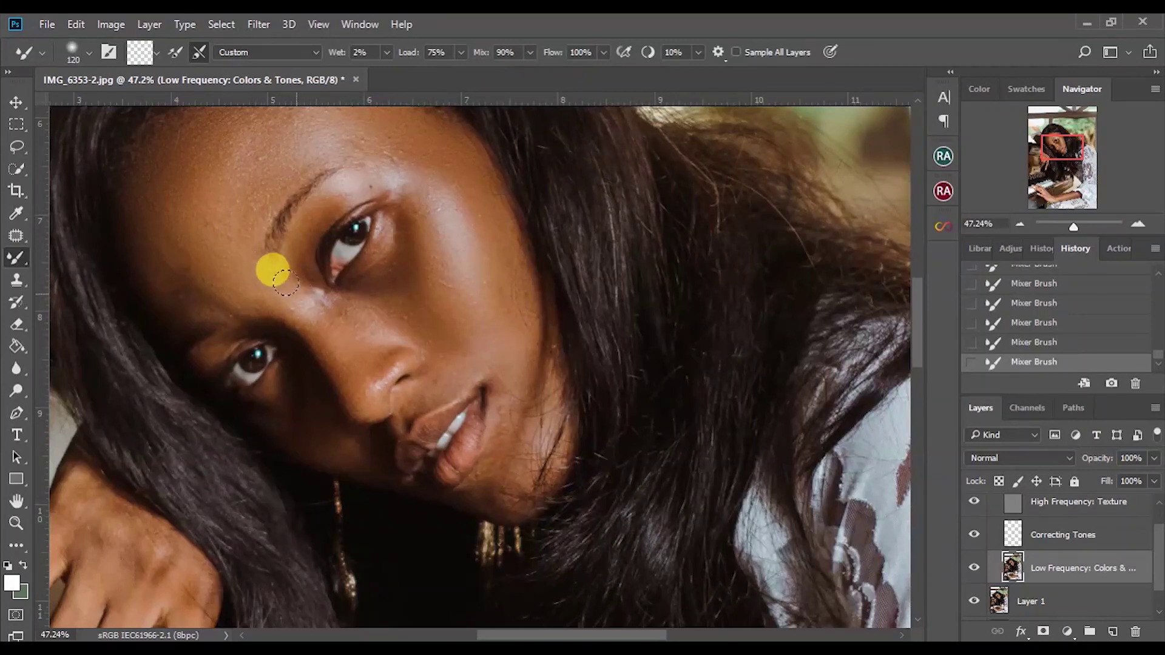
mouse_move(287, 251)
mouse_down()
mouse_move(265, 115)
mouse_move(245, 193)
mouse_move(259, 196)
mouse_move(270, 180)
mouse_move(242, 212)
mouse_move(338, 149)
mouse_move(290, 136)
mouse_move(253, 156)
mouse_up()
Examine the blended skin on the cheeks, forehead and under the eyes, up close and at a wider view
drag(1075, 225, 1083, 231)
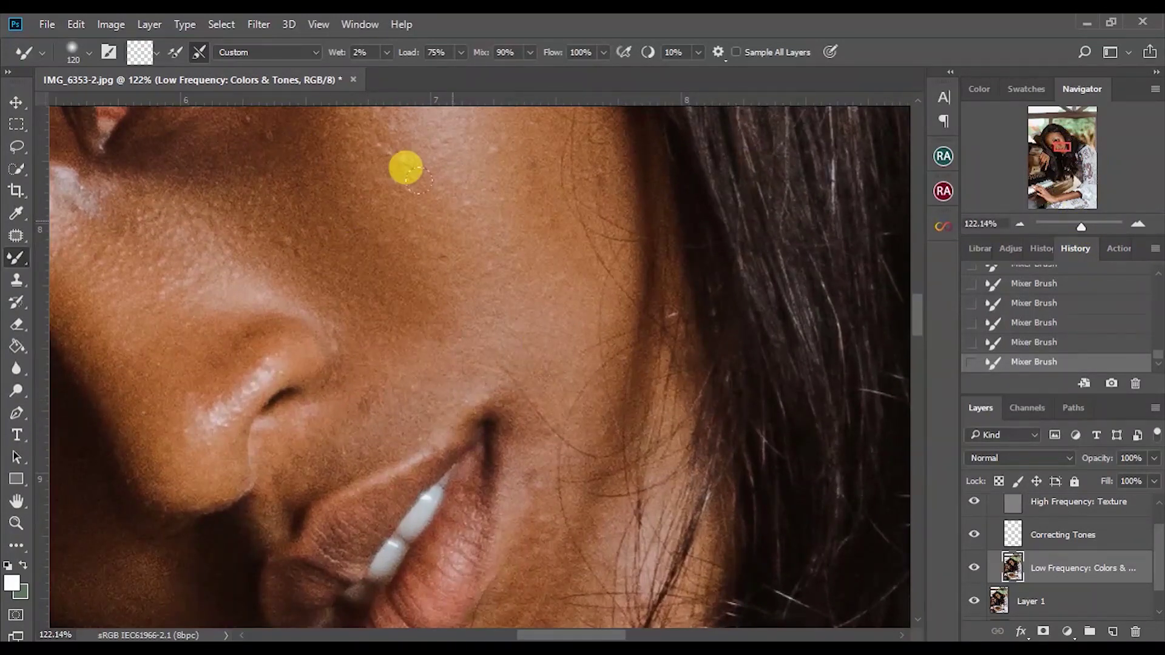
click(1074, 226)
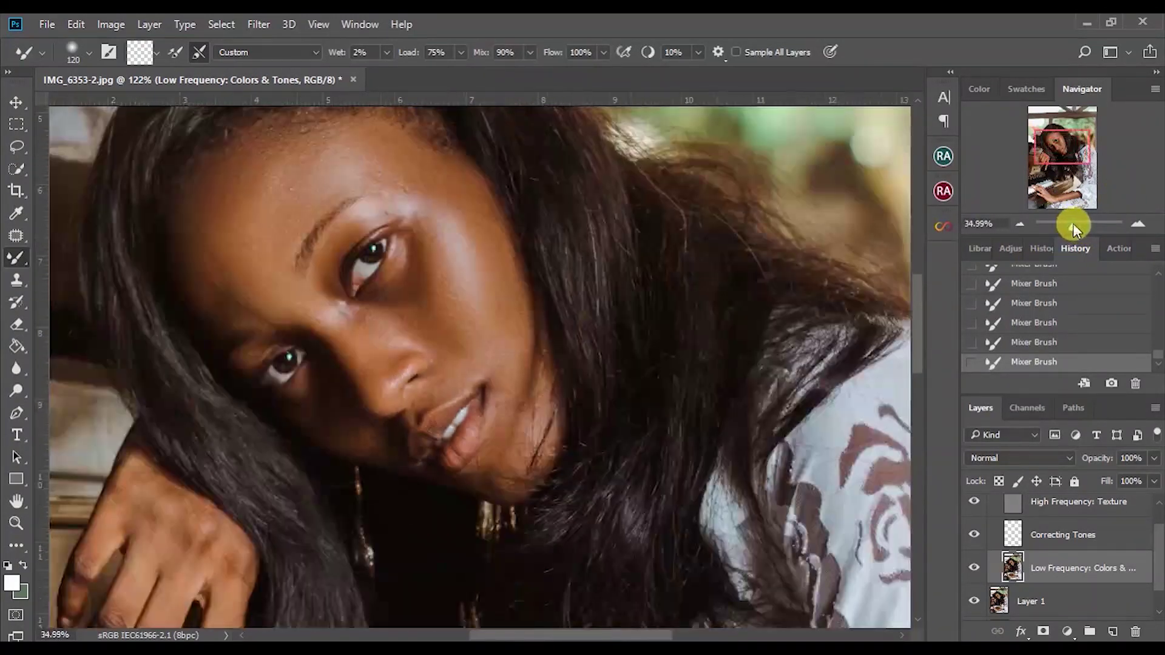
drag(1074, 226, 1075, 227)
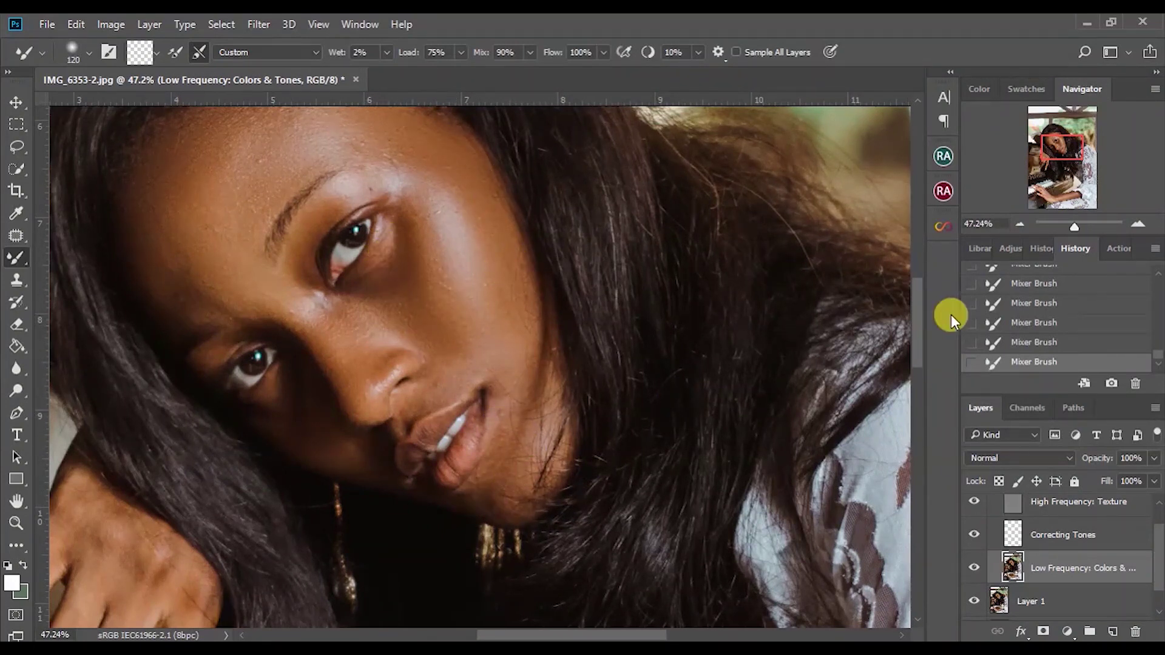
drag(915, 310, 916, 296)
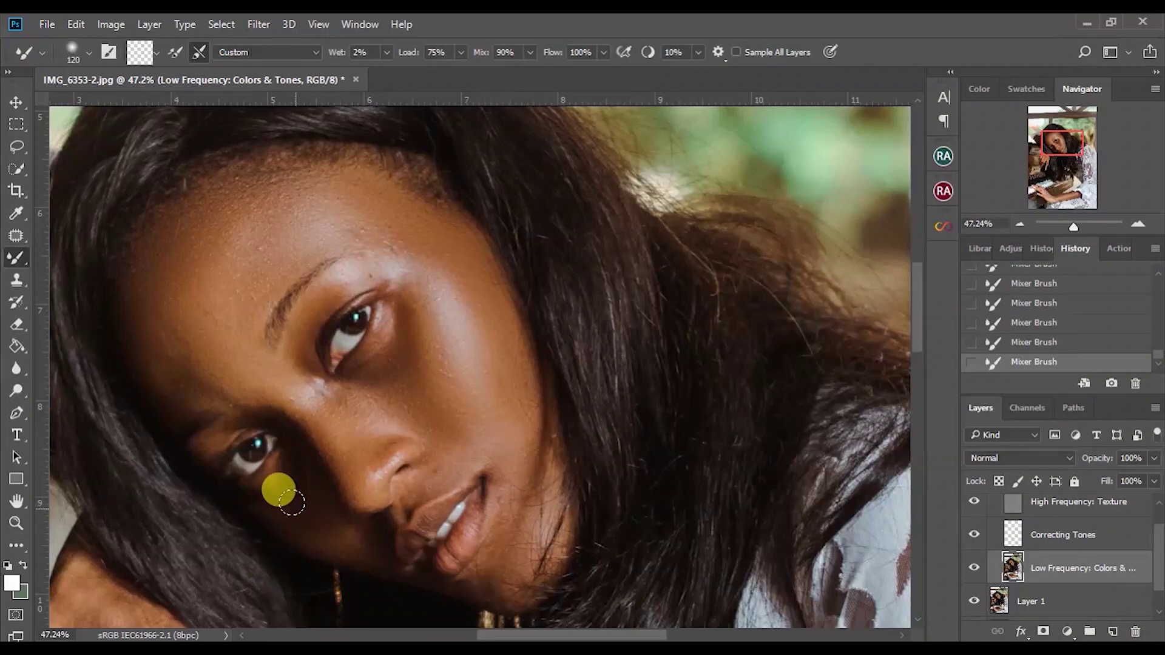
drag(1071, 230, 1074, 228)
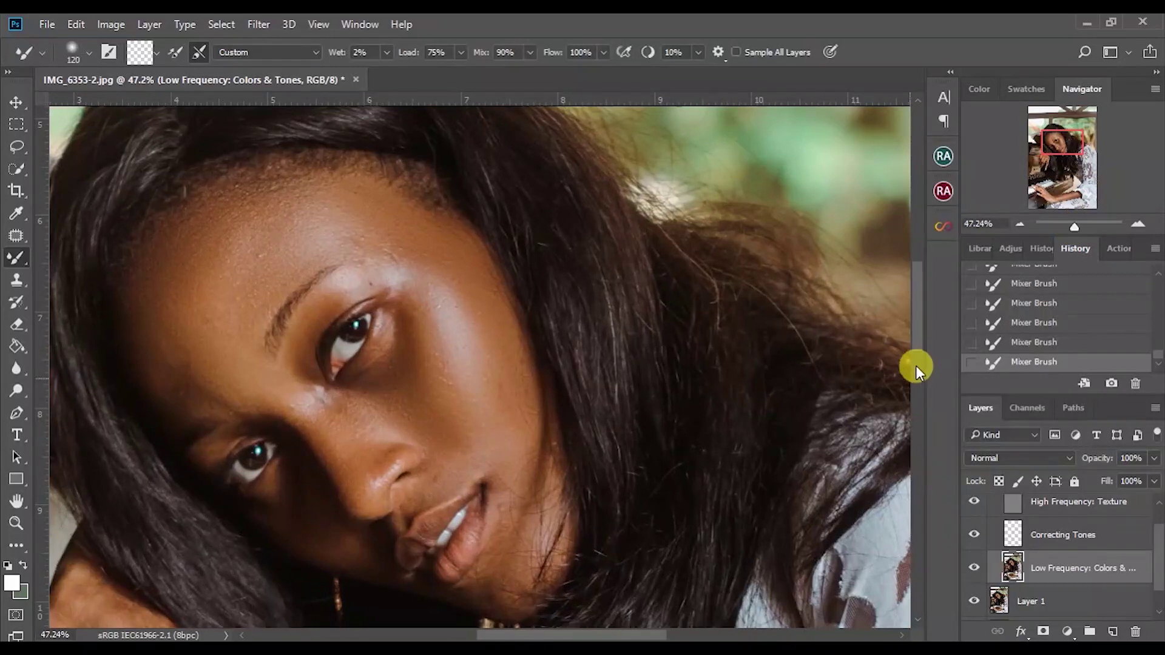
drag(1158, 557, 1160, 534)
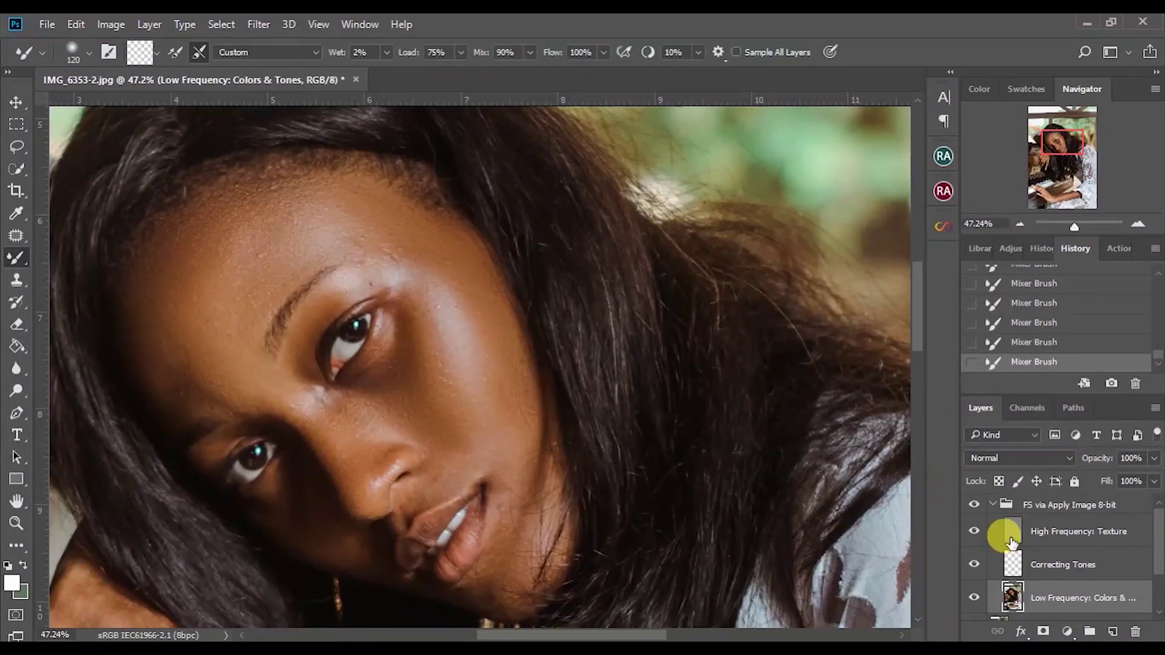
Compare the face with and without the FS via Apply Image 8-bit group
click(980, 511)
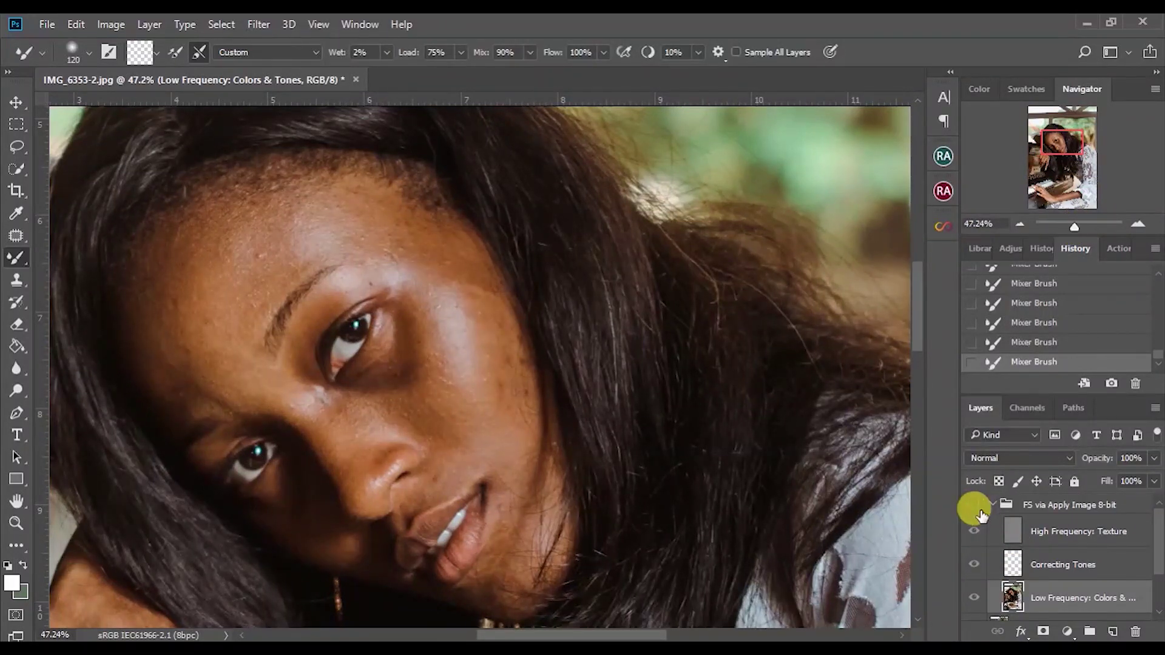
click(975, 505)
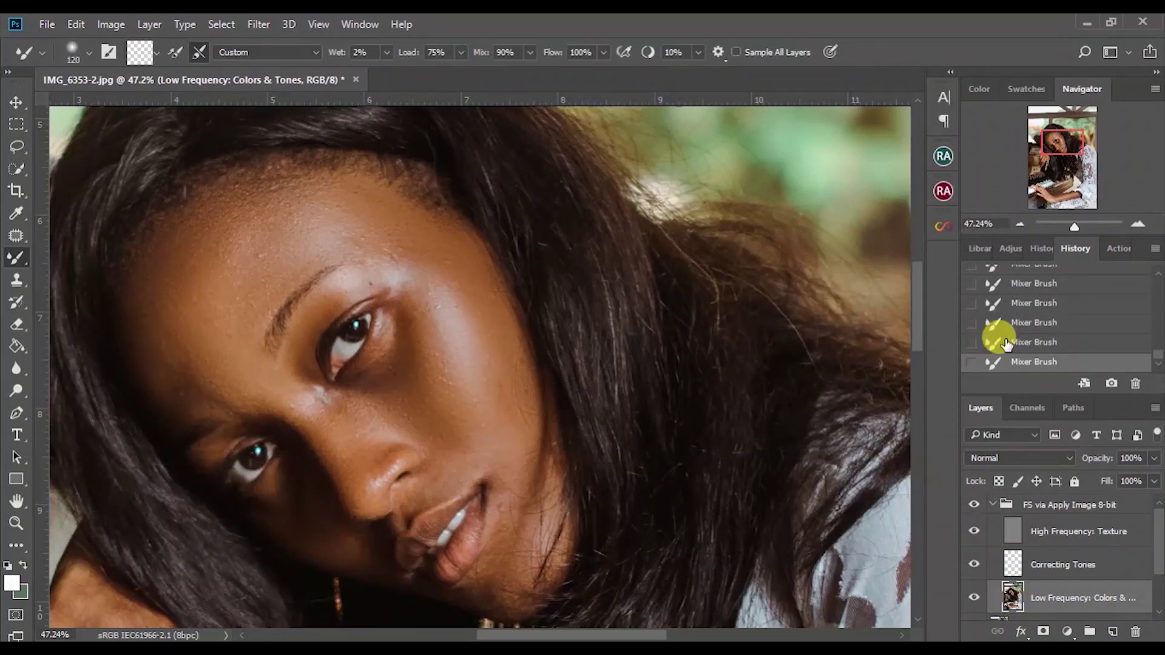
Blend the skin tones on the forearm near the lace cuff and on the raised hand with the Mixer Brush
click(1071, 225)
drag(918, 321, 937, 449)
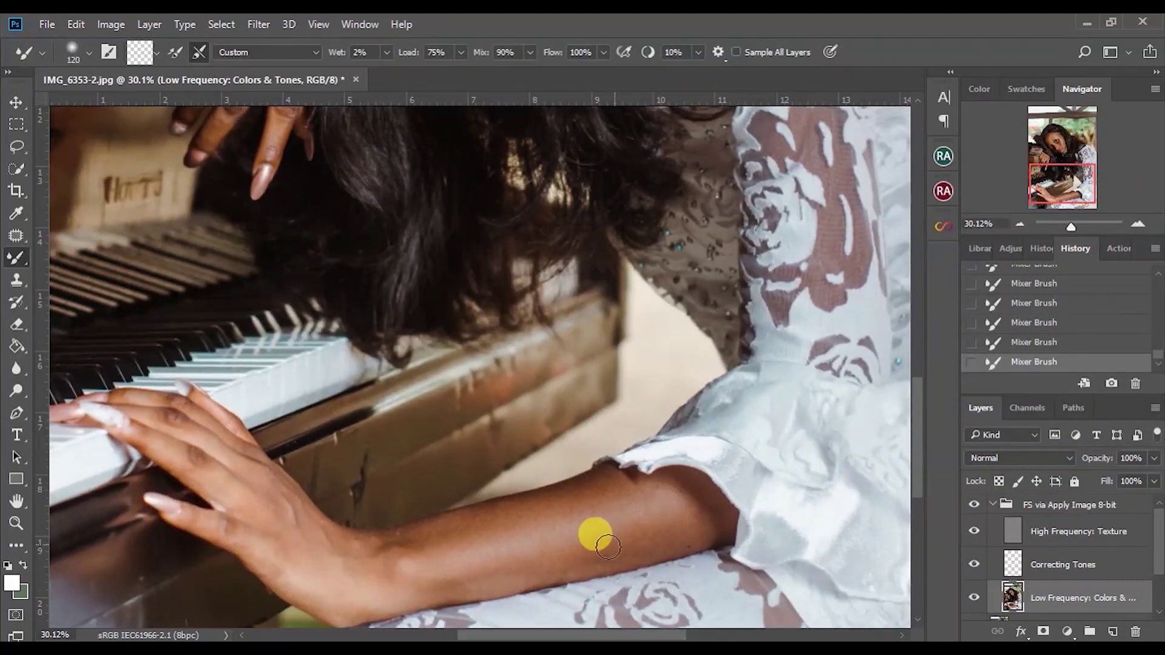
mouse_move(633, 481)
mouse_down()
mouse_move(455, 546)
mouse_move(441, 525)
mouse_move(736, 485)
mouse_up()
mouse_move(691, 520)
mouse_down()
mouse_move(477, 576)
mouse_move(572, 554)
mouse_move(308, 594)
mouse_move(283, 490)
mouse_move(249, 506)
mouse_move(272, 548)
mouse_move(266, 489)
mouse_move(190, 433)
mouse_move(213, 424)
mouse_move(270, 517)
mouse_move(280, 559)
mouse_move(394, 592)
mouse_move(394, 550)
mouse_move(380, 543)
mouse_move(808, 477)
mouse_up()
scroll(920, 408, up, 5)
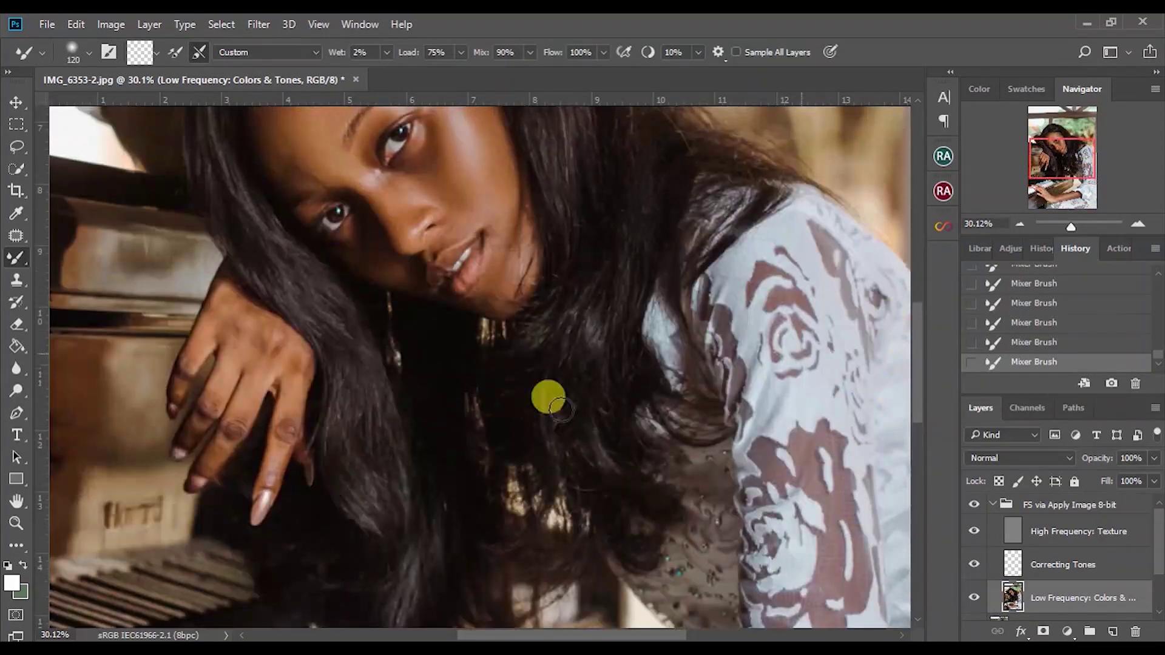
mouse_move(274, 331)
mouse_down()
mouse_move(252, 400)
mouse_move(233, 367)
mouse_move(255, 311)
mouse_move(235, 318)
mouse_move(223, 298)
mouse_move(207, 335)
mouse_move(232, 291)
mouse_move(195, 357)
mouse_move(229, 296)
mouse_move(273, 323)
mouse_move(259, 317)
mouse_move(307, 369)
mouse_move(266, 447)
mouse_up()
Target the High Frequency: Texture layer and set up the Clone Stamp with a soft round 86 px brush at 0% hardness
drag(1075, 225, 1074, 229)
mouse_move(922, 341)
mouse_down()
mouse_move(913, 308)
mouse_move(915, 320)
mouse_up()
click(1092, 534)
drag(1082, 222, 1077, 226)
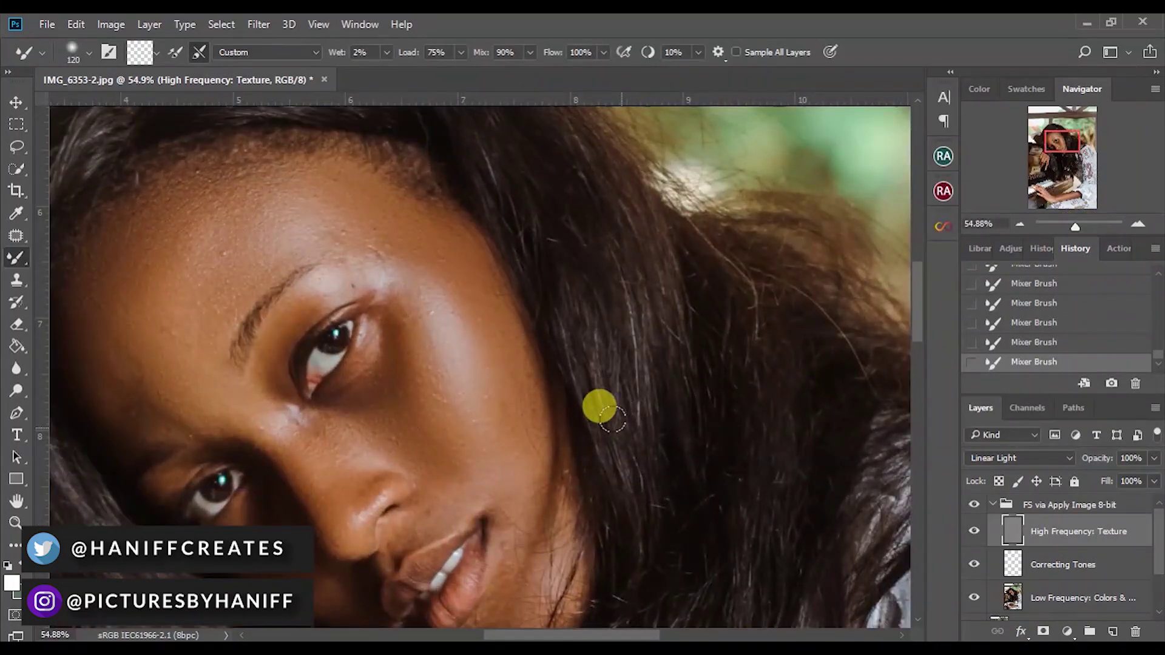
click(16, 281)
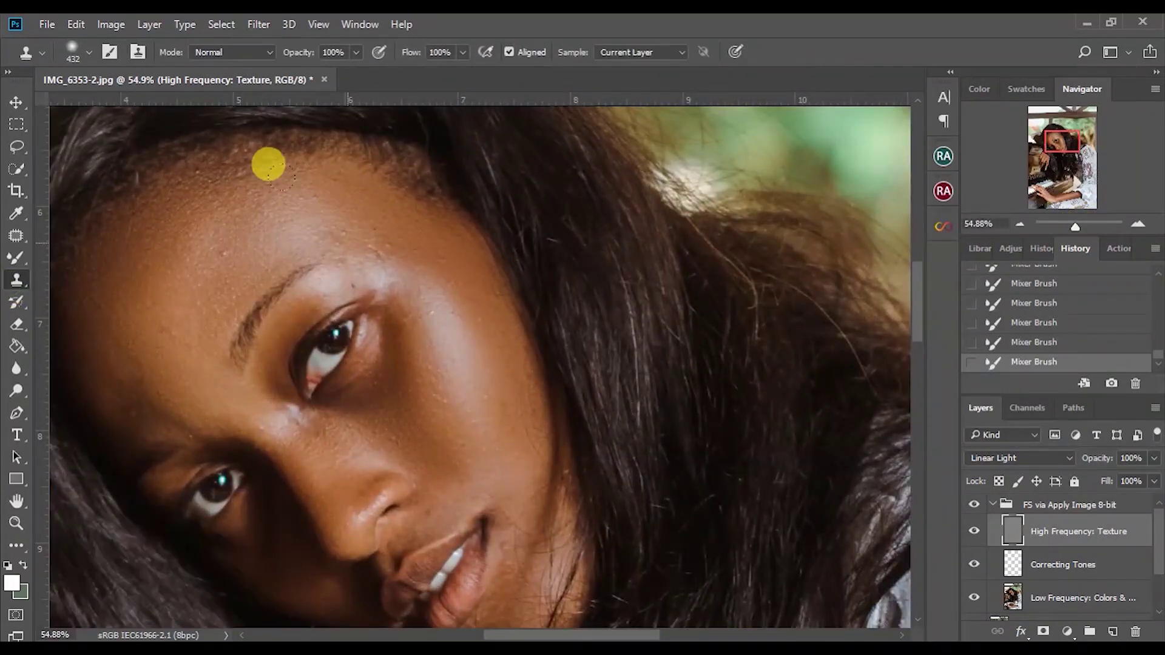
right_click(357, 242)
drag(461, 285, 470, 283)
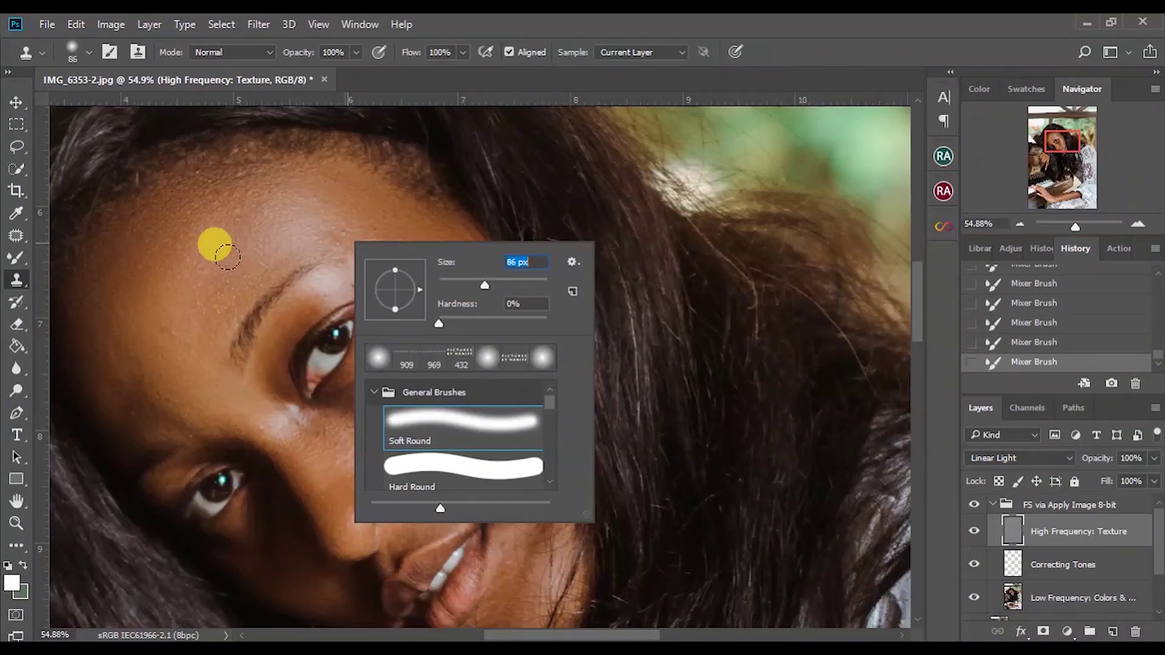
click(839, 13)
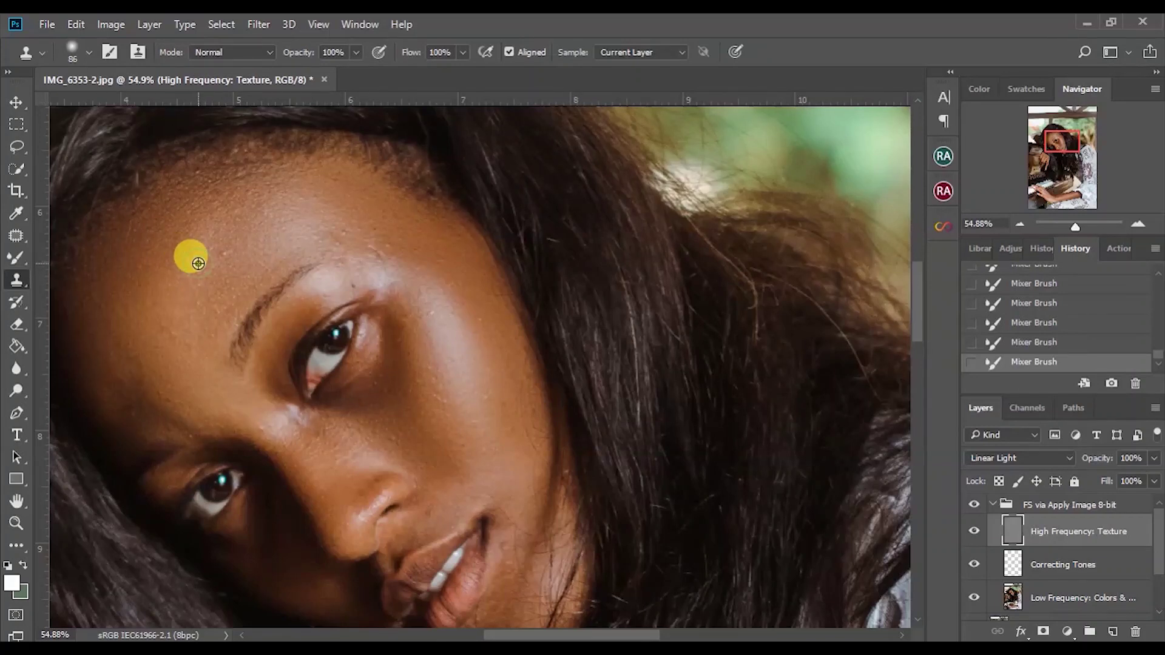
Clone clean skin texture over the bumps on the forehead and above the outer end of the lit-side eyebrow
click(222, 249)
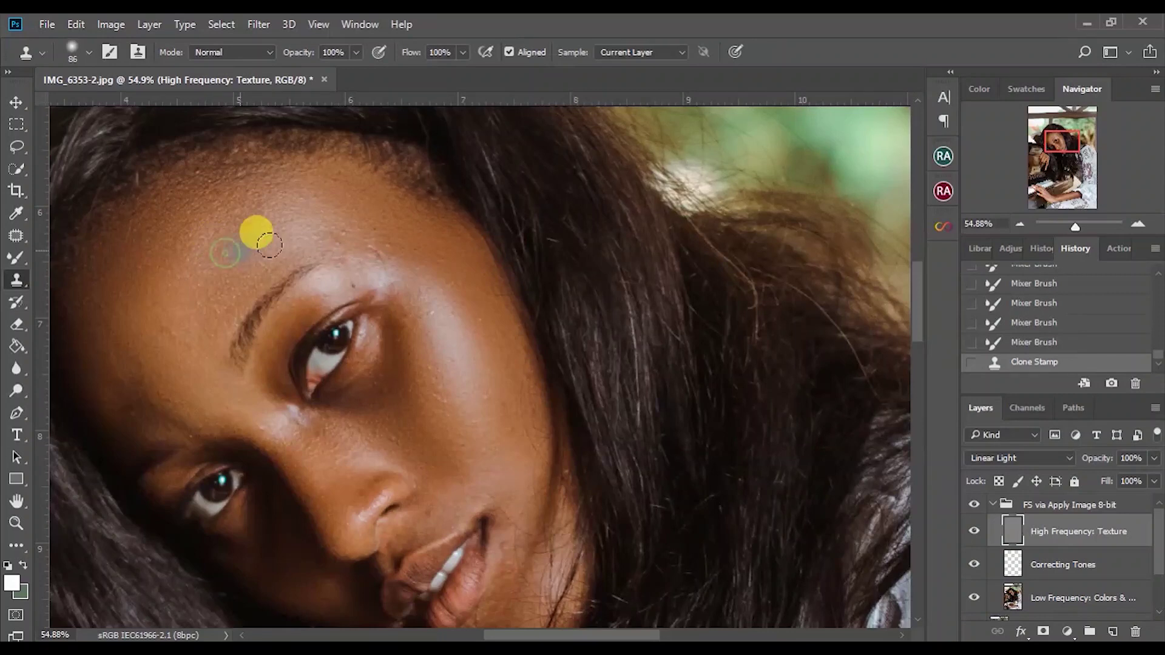
alt+click(405, 234)
click(377, 253)
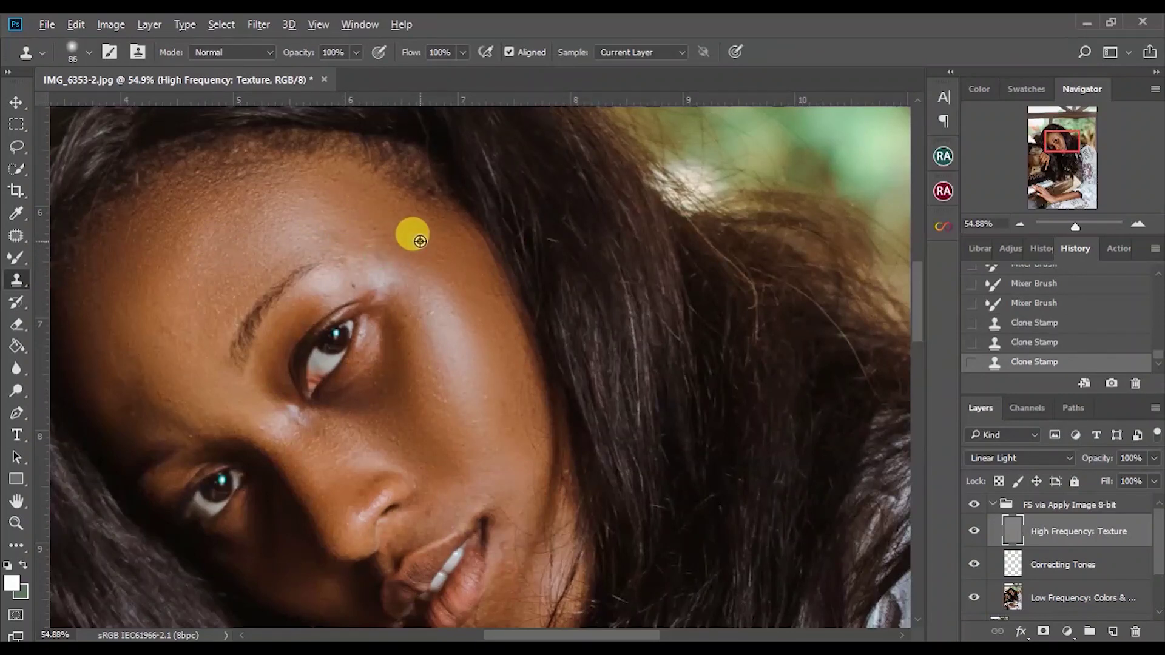
click(386, 242)
Clone clean skin texture over the blemishes on the cheekbone, under the outer eye and across the lit cheek
alt+click(450, 292)
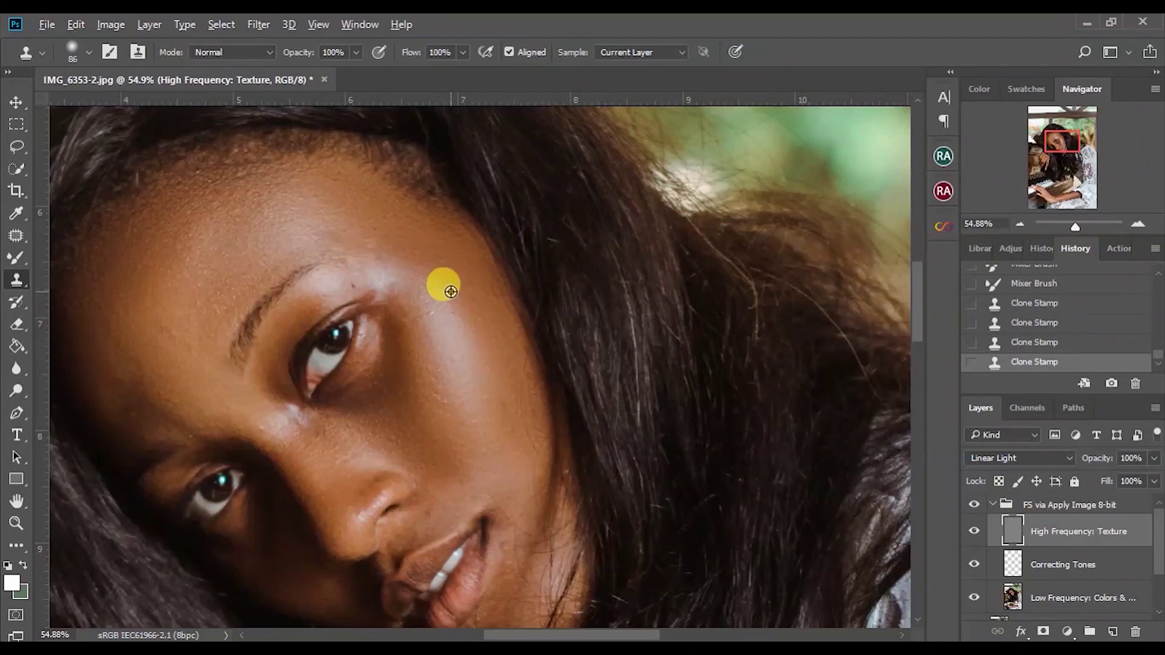
click(424, 313)
click(484, 320)
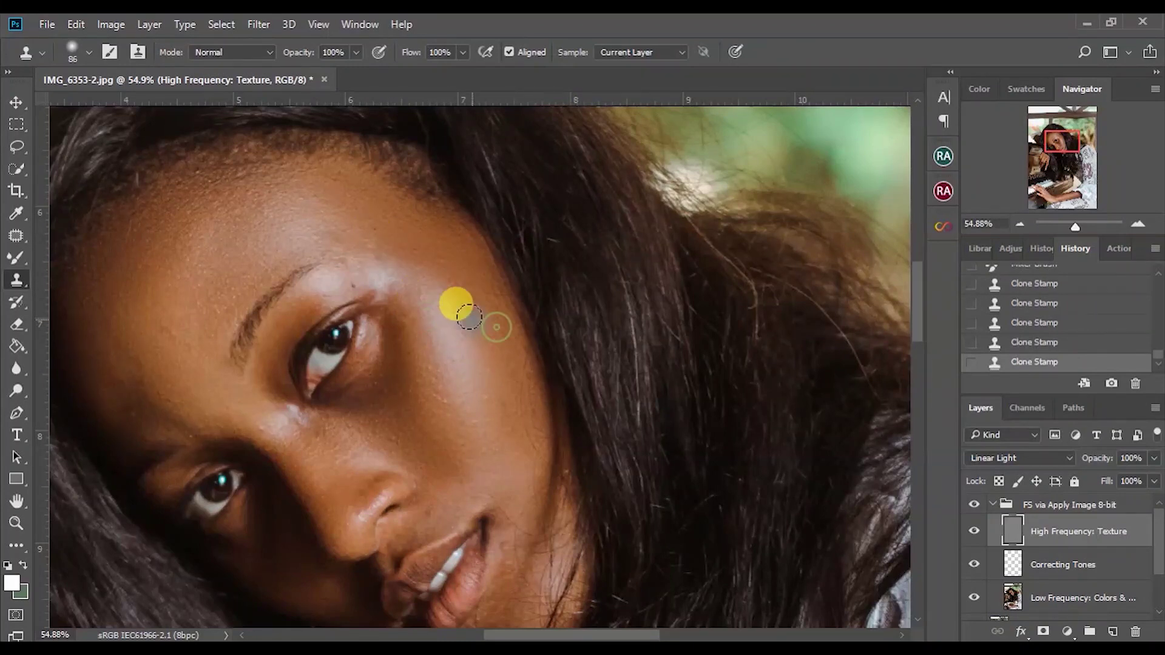
click(427, 402)
click(414, 376)
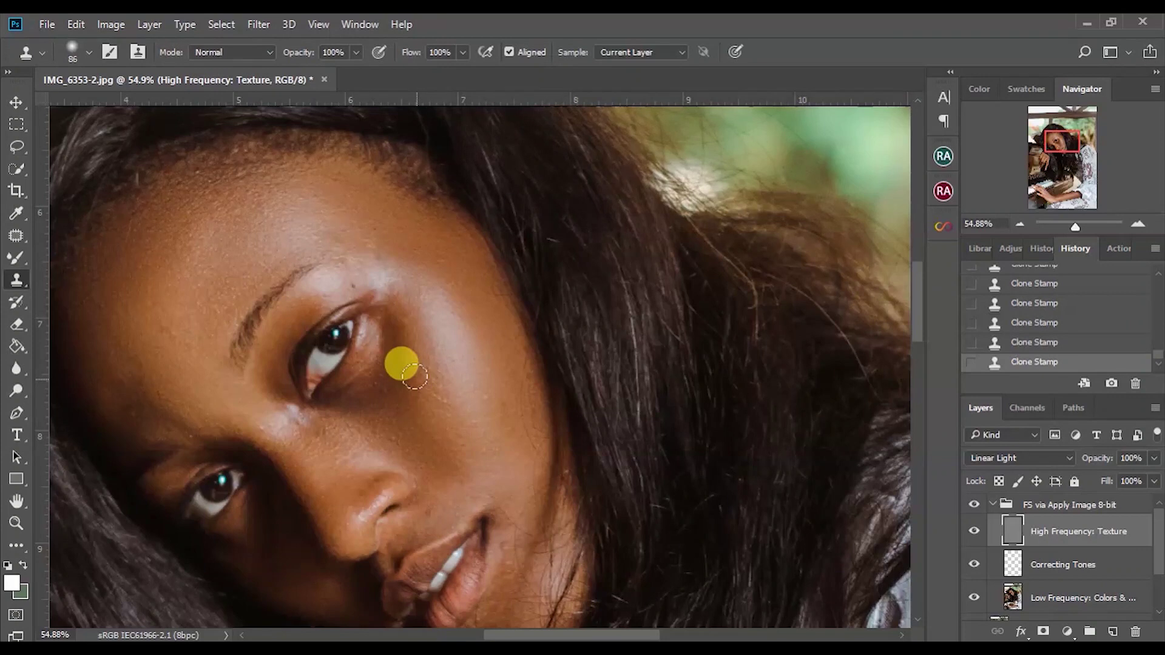
mouse_move(415, 377)
mouse_down()
mouse_move(390, 424)
mouse_move(412, 447)
mouse_move(393, 442)
mouse_move(379, 397)
mouse_move(392, 407)
mouse_move(377, 372)
mouse_move(397, 366)
mouse_move(370, 375)
mouse_move(293, 236)
mouse_move(204, 284)
mouse_move(216, 309)
mouse_move(205, 325)
mouse_move(194, 300)
mouse_move(233, 389)
mouse_move(291, 470)
mouse_move(279, 439)
mouse_move(254, 428)
mouse_move(444, 467)
mouse_move(460, 460)
mouse_move(418, 476)
mouse_move(512, 413)
mouse_move(481, 397)
mouse_move(512, 395)
mouse_up()
alt+click(504, 407)
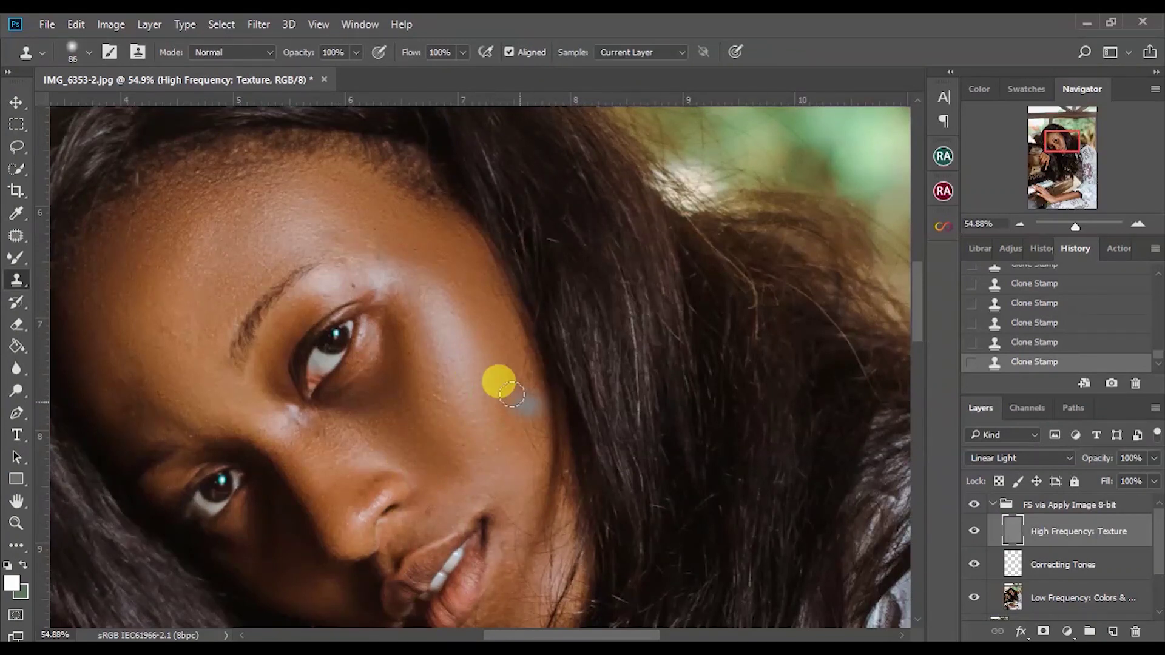
click(492, 373)
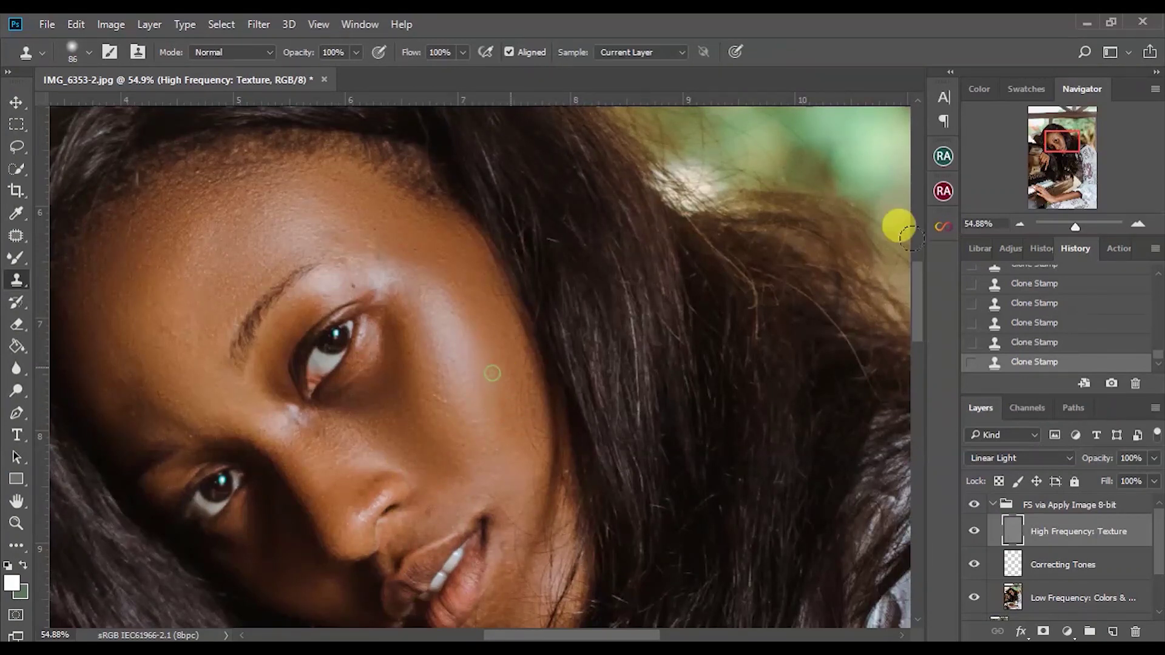
Collapse the FS via Apply Image 8-bit group and compare the portrait with and without it at a wider view
drag(1079, 225, 1072, 227)
click(977, 410)
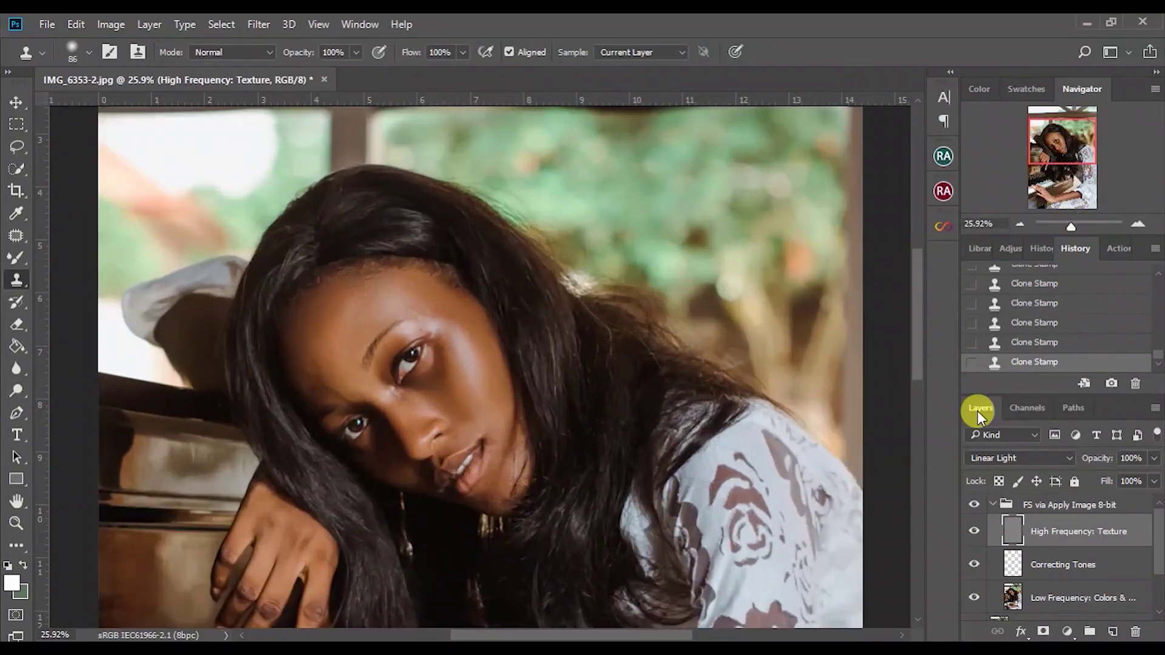
click(995, 506)
click(974, 505)
click(974, 506)
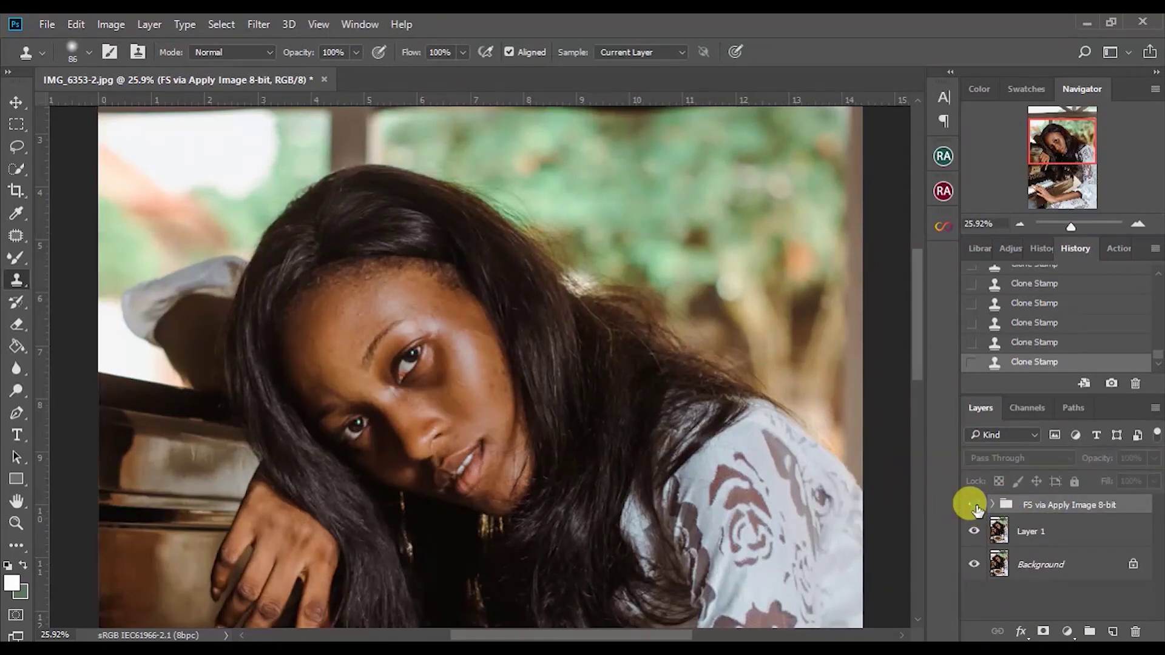
click(974, 505)
click(974, 505)
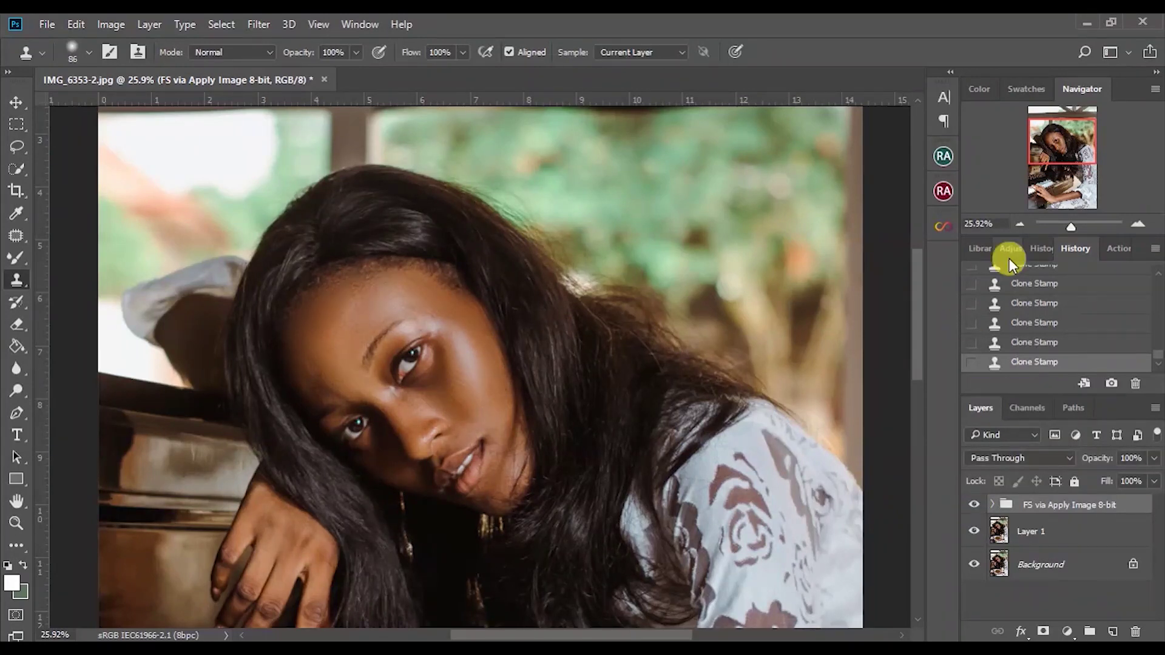
Add a Dodge - Brighten group with the Beauty Retouch v3.1 extension's Dodge action
click(942, 165)
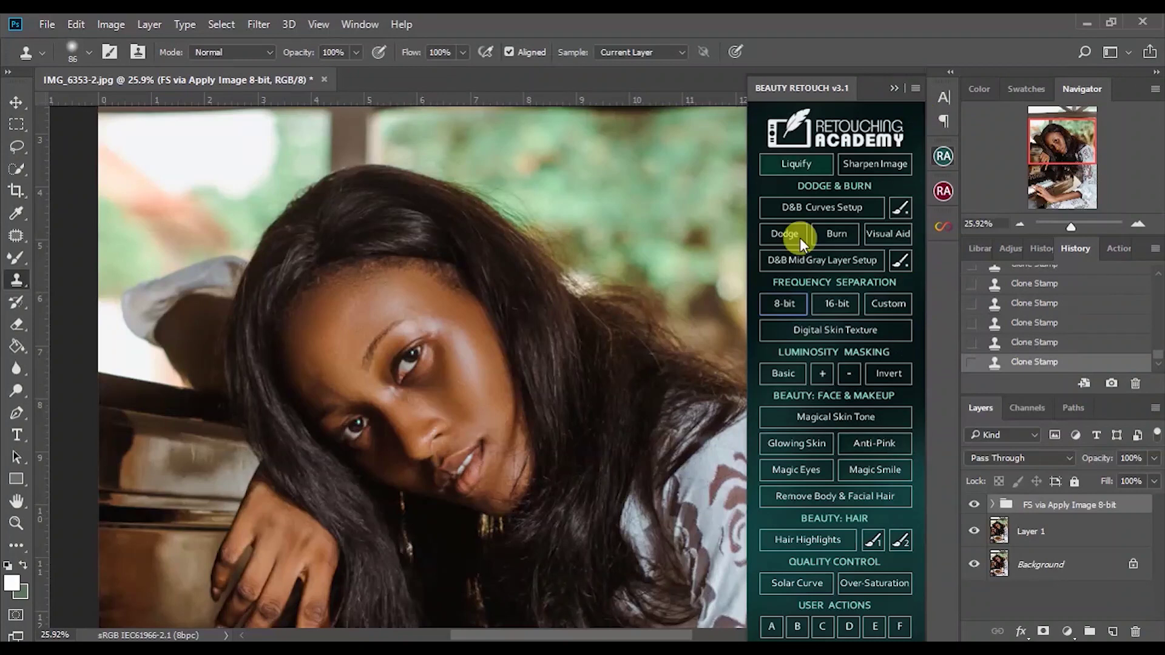
drag(1076, 223, 1075, 228)
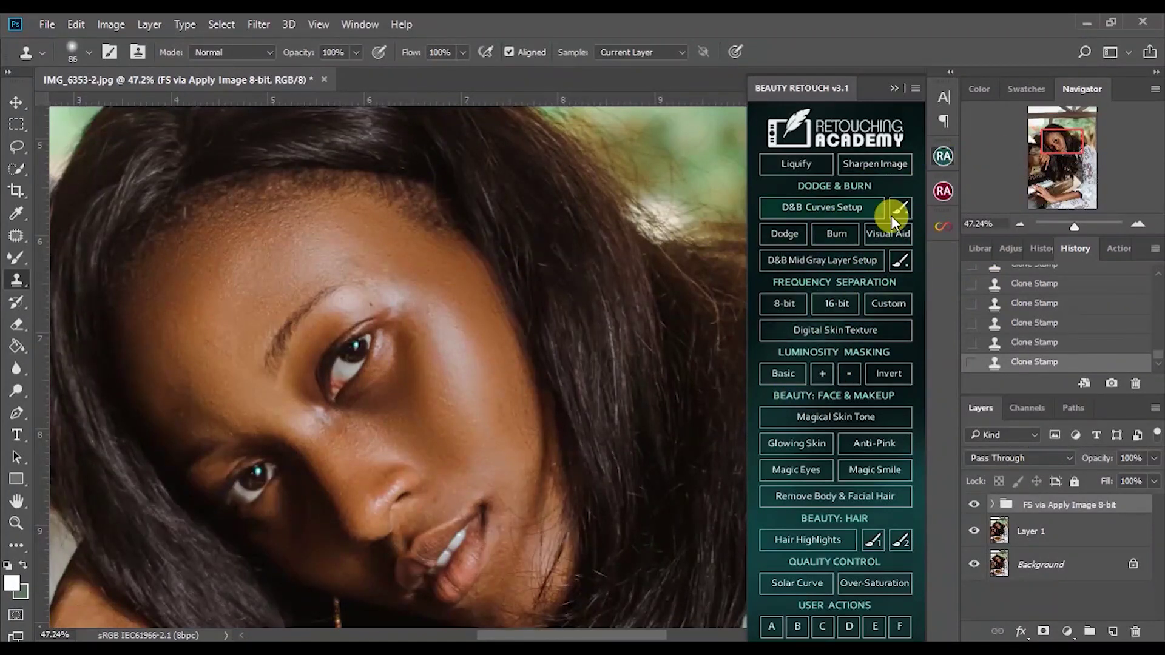
click(785, 234)
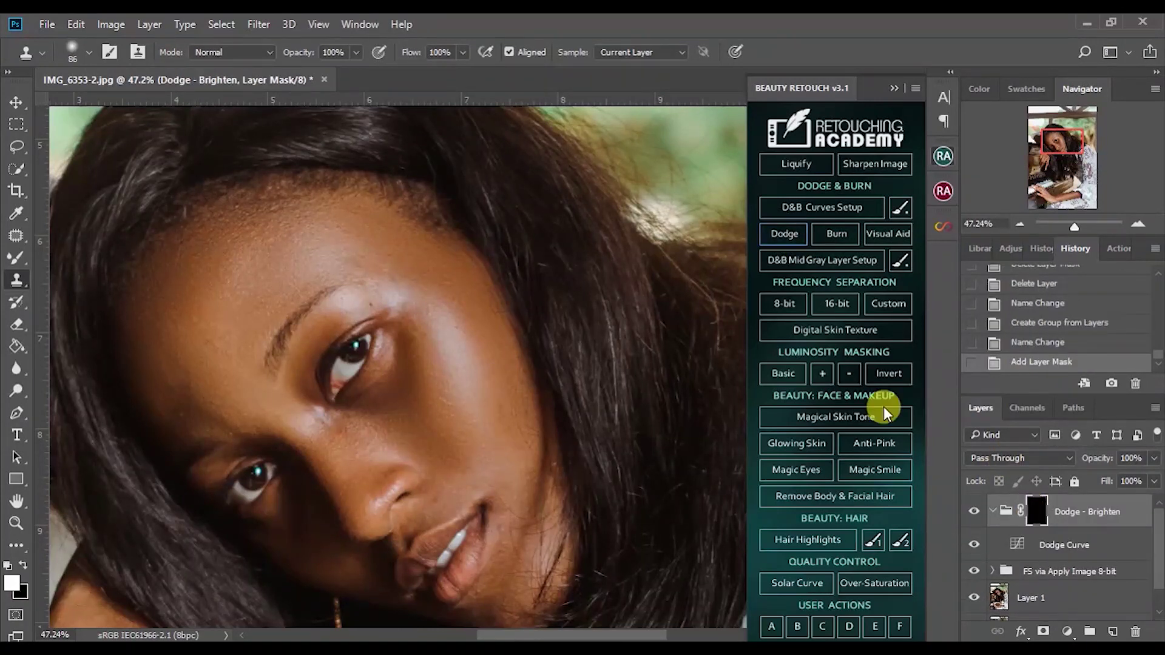
Set up the regular Brush tool with a soft round 86 px tip and 9% flow for painting on the dodge mask
click(18, 261)
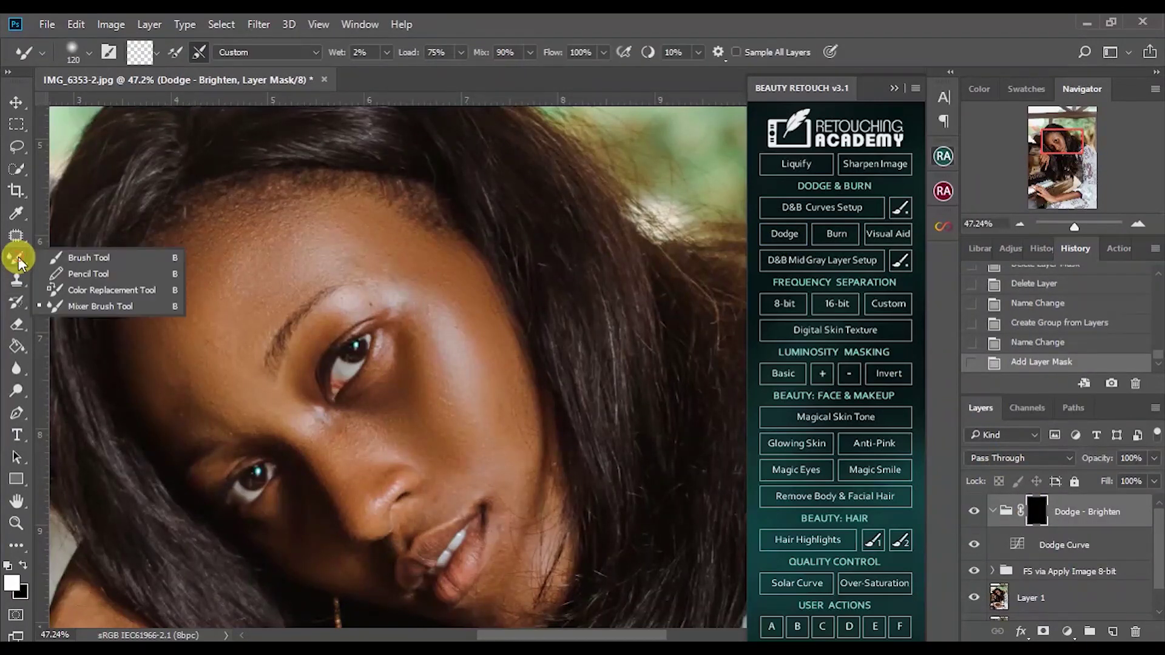
click(85, 257)
click(466, 376)
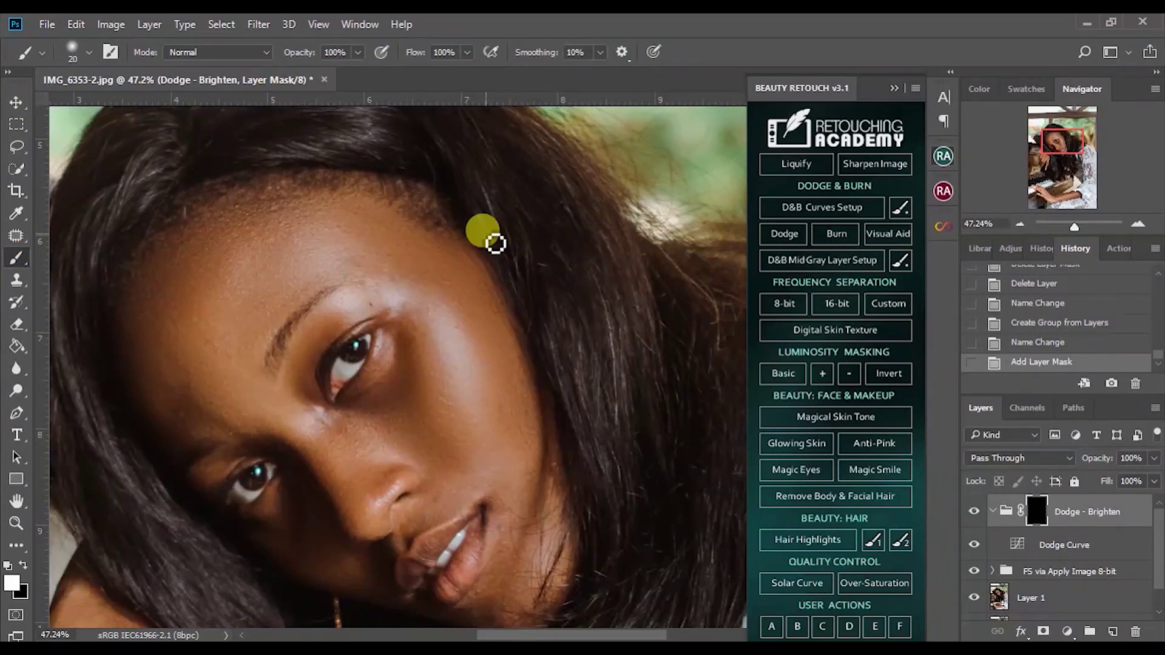
right_click(494, 241)
drag(625, 278, 629, 276)
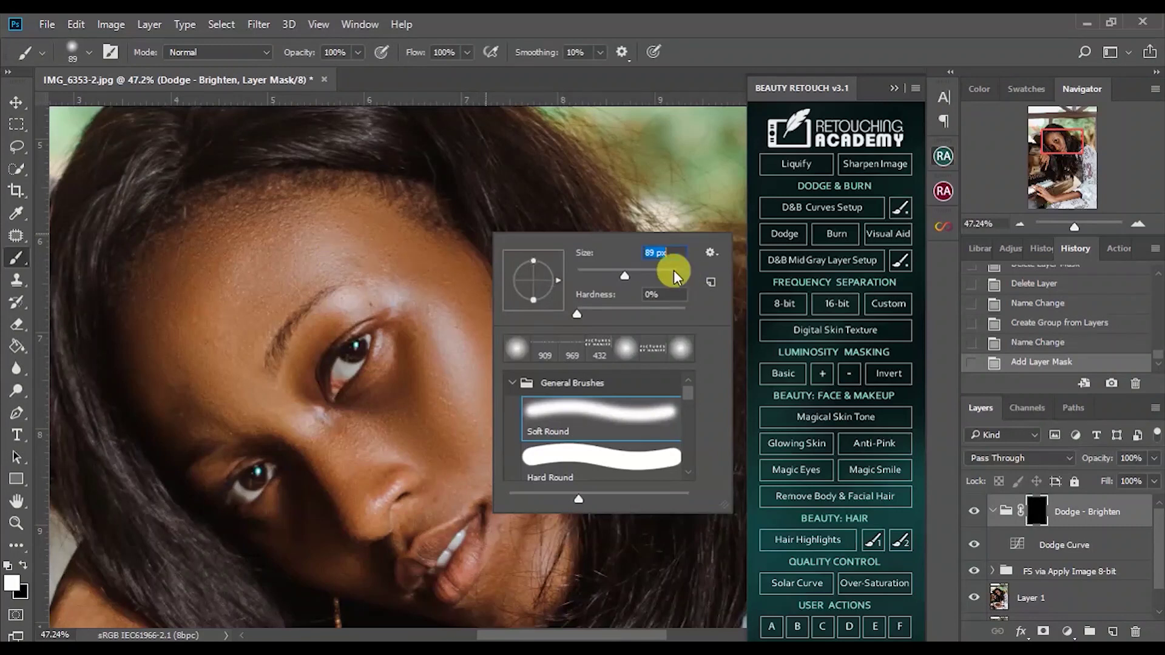
drag(468, 53, 395, 73)
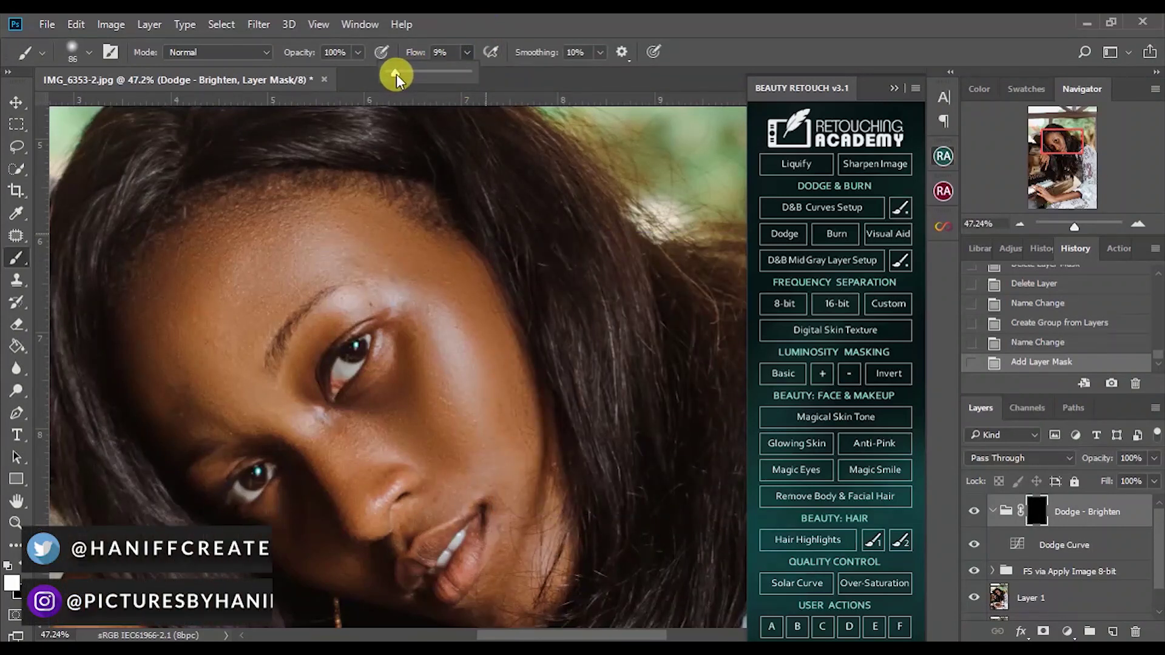
Brighten the dark skin under and beside the lit-side eye by painting white on the Dodge - Brighten mask
drag(1080, 227, 1081, 226)
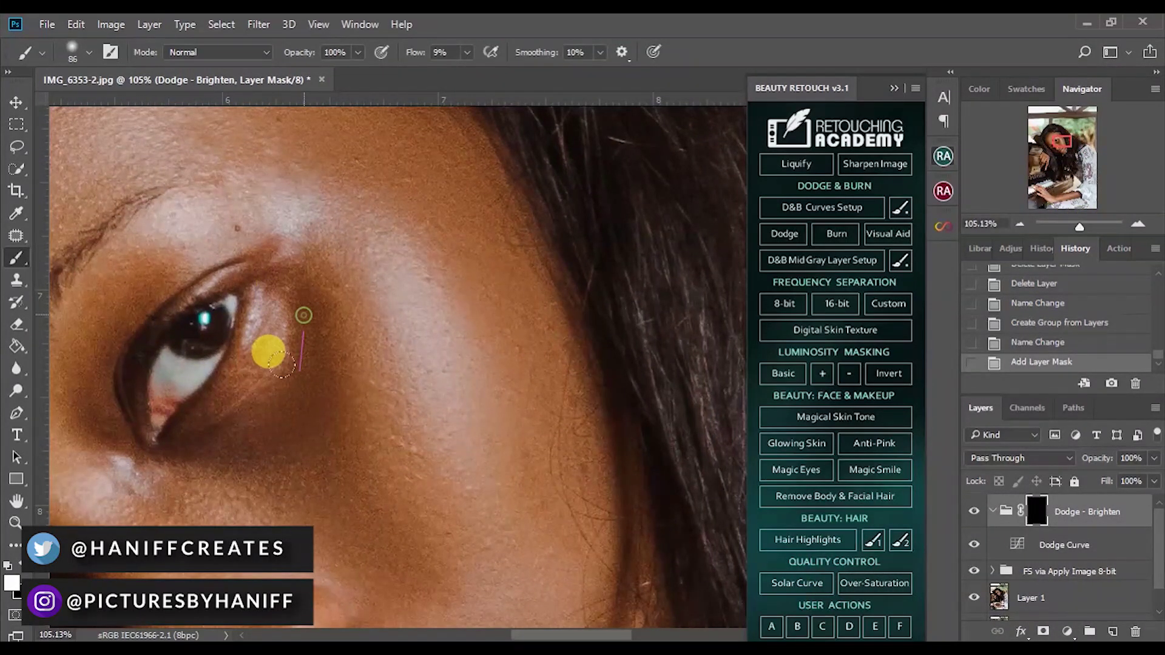
mouse_move(293, 333)
mouse_down()
mouse_move(292, 280)
mouse_move(286, 394)
mouse_move(192, 439)
mouse_move(273, 414)
mouse_move(186, 433)
mouse_move(235, 387)
mouse_move(303, 271)
mouse_move(285, 372)
mouse_move(294, 401)
mouse_move(231, 414)
mouse_move(211, 433)
mouse_move(224, 435)
mouse_move(133, 465)
mouse_move(224, 431)
mouse_move(278, 365)
mouse_move(256, 336)
mouse_move(177, 434)
mouse_move(162, 437)
mouse_move(270, 371)
mouse_move(208, 392)
mouse_move(189, 426)
mouse_move(251, 429)
mouse_move(308, 376)
mouse_move(333, 291)
mouse_move(300, 408)
mouse_move(265, 443)
mouse_move(154, 467)
mouse_move(171, 460)
mouse_move(152, 456)
mouse_move(244, 409)
mouse_move(151, 441)
mouse_move(256, 422)
mouse_move(210, 394)
mouse_move(166, 462)
mouse_move(153, 454)
mouse_move(379, 443)
mouse_up()
key(ctrl+minus)
key(ctrl+minus)
key(ctrl+minus)
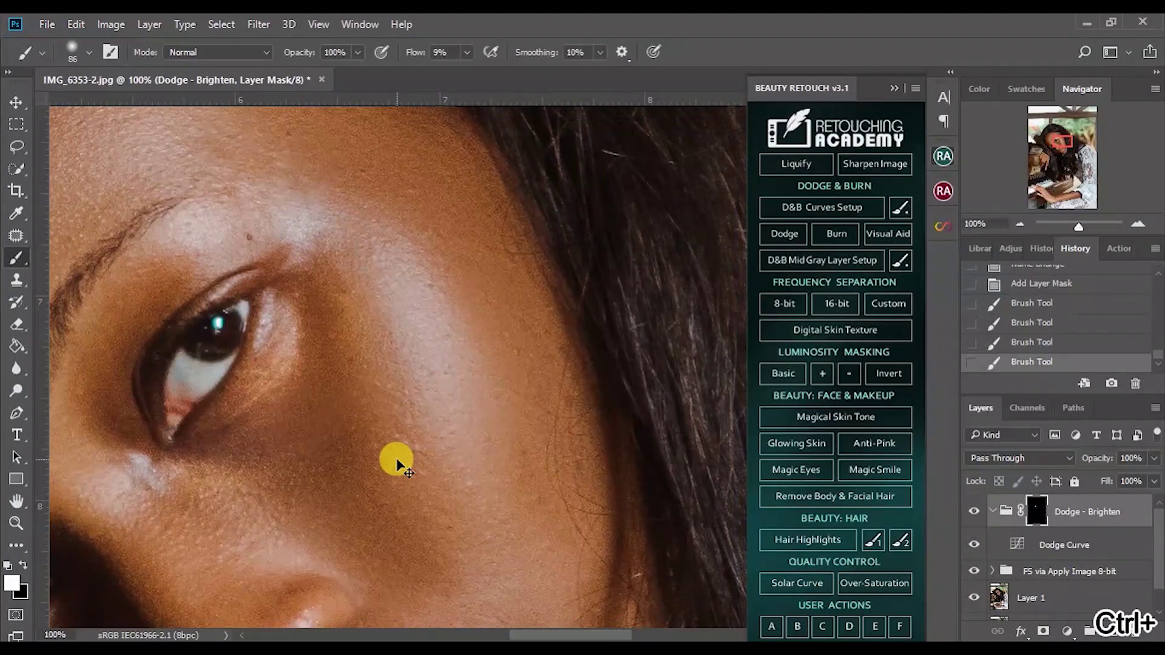
key(ctrl+minus)
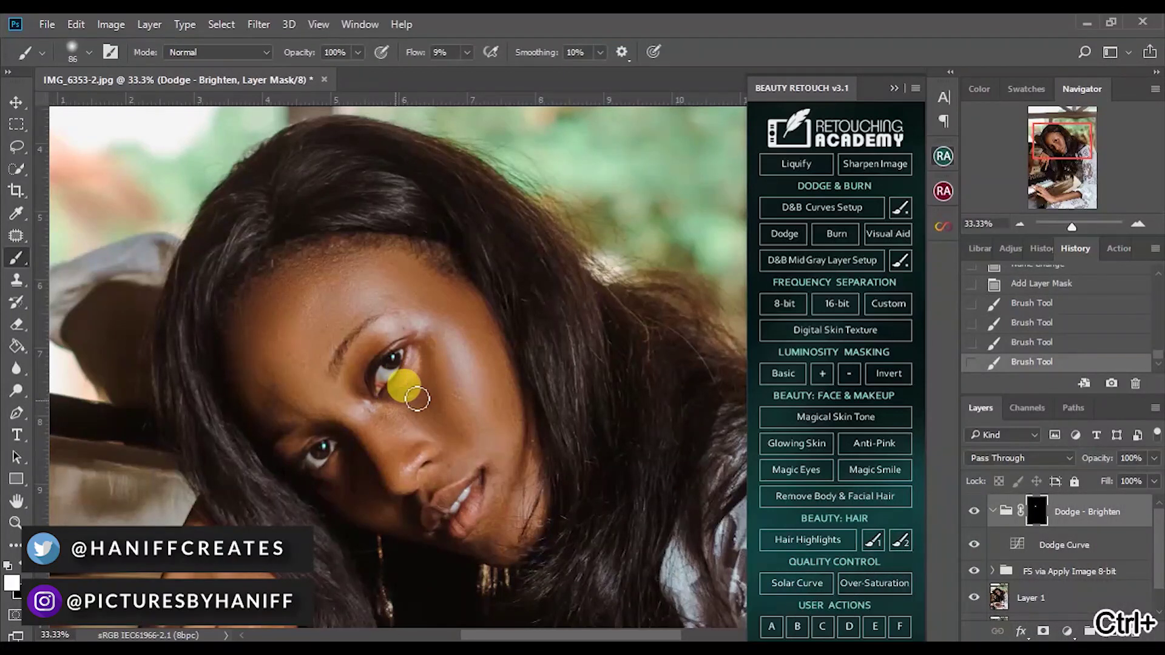
drag(409, 396, 413, 401)
mouse_move(409, 398)
mouse_down()
mouse_move(449, 358)
mouse_move(438, 391)
mouse_move(437, 362)
mouse_move(434, 398)
mouse_move(382, 403)
mouse_up()
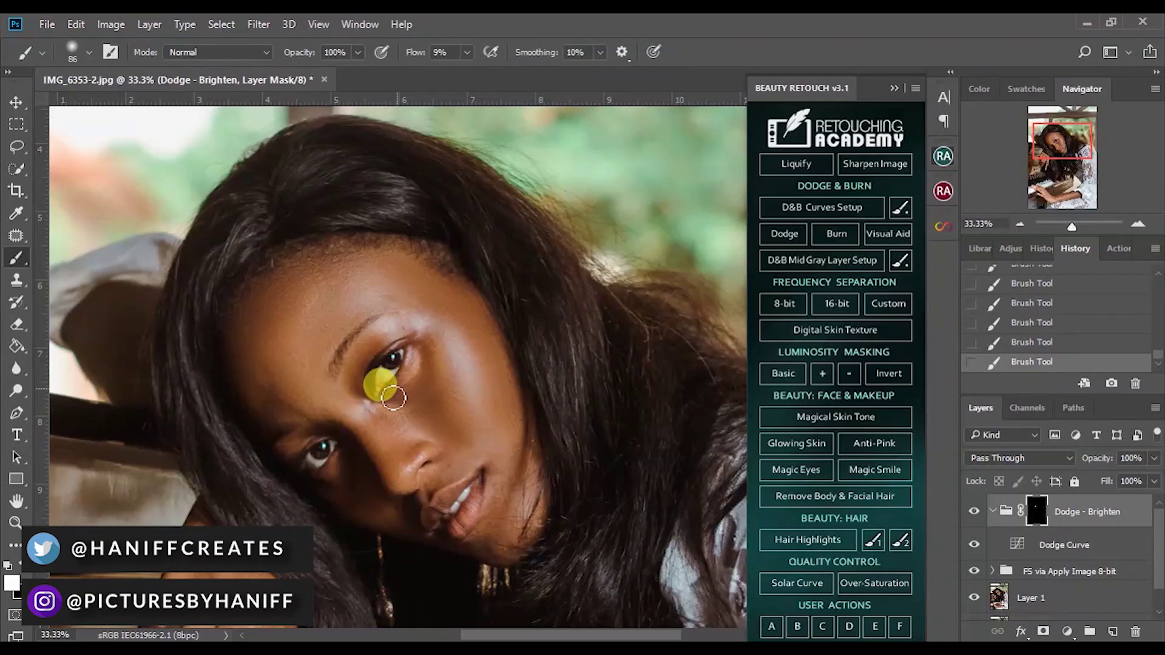
Compare the under-eye area with and without the Dodge - Brighten group
click(975, 513)
click(975, 513)
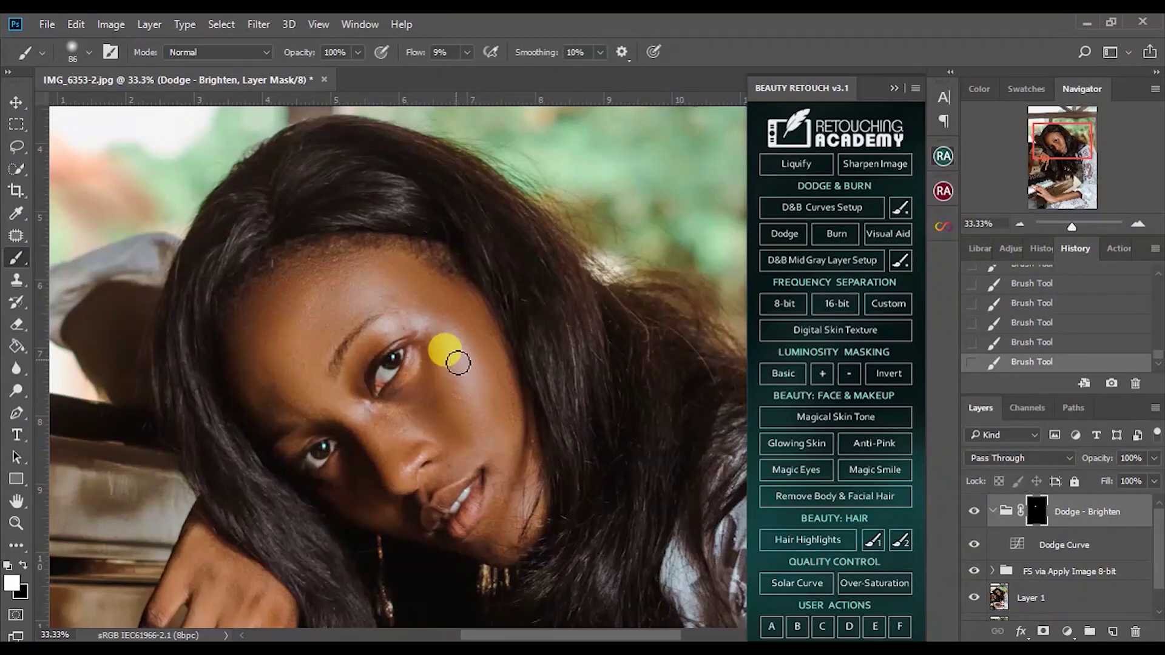
Brighten the skin around the outer corner of the lit-side eye further and switch the foreground colour to black
mouse_move(433, 352)
mouse_down()
mouse_move(396, 384)
mouse_move(416, 365)
mouse_move(413, 380)
mouse_up()
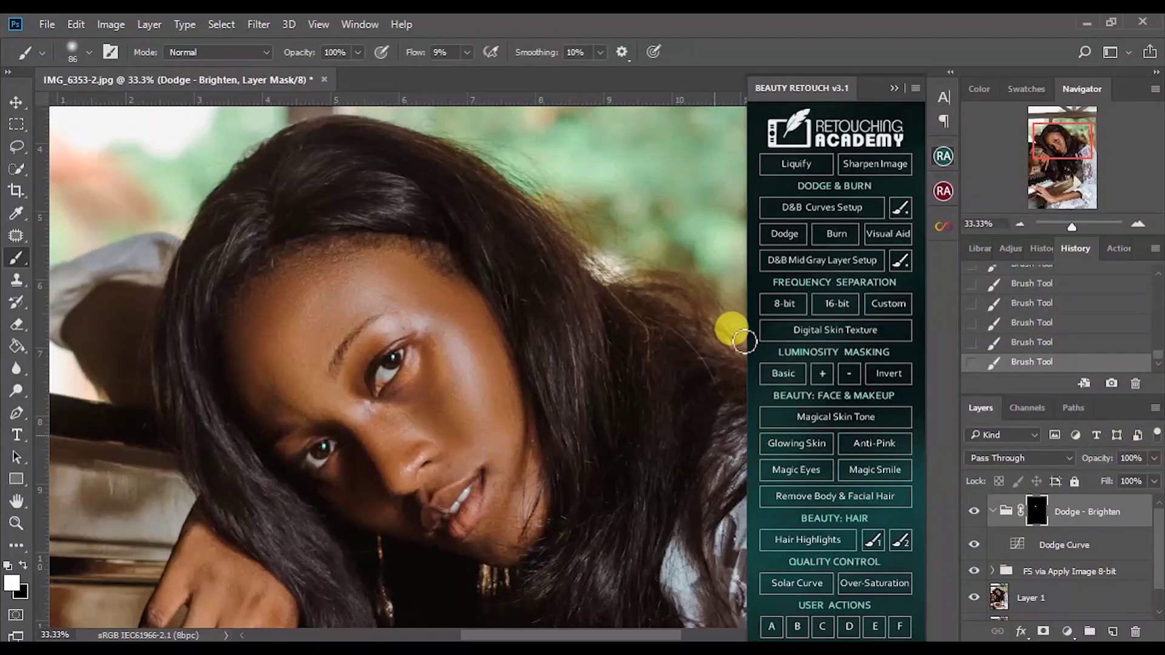
drag(1076, 226, 1078, 226)
click(139, 507)
click(22, 565)
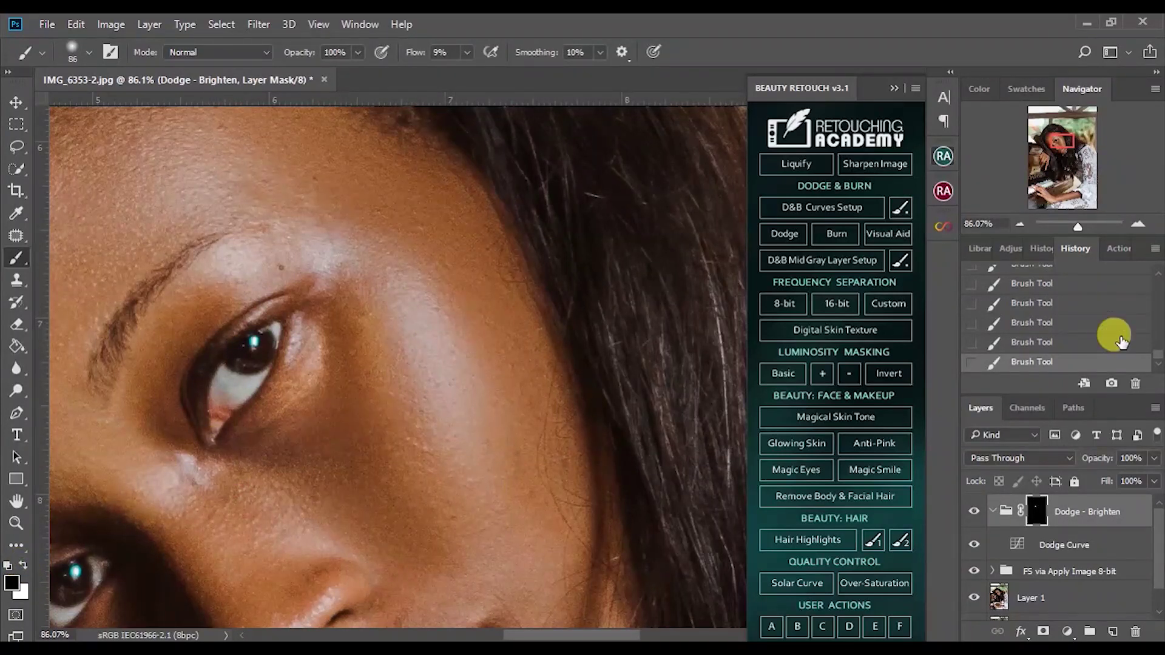
Compare the whole image with and without the Dodge - Brighten group, and inspect the lower face and hand up close
key(ctrl+0)
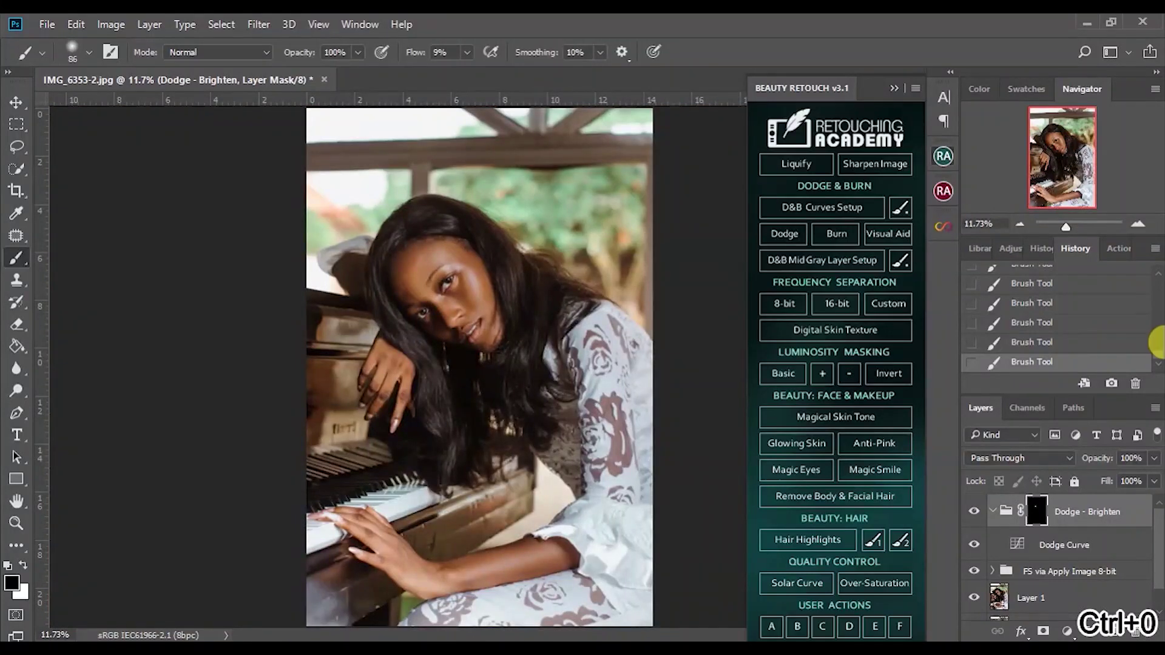
click(973, 515)
click(974, 517)
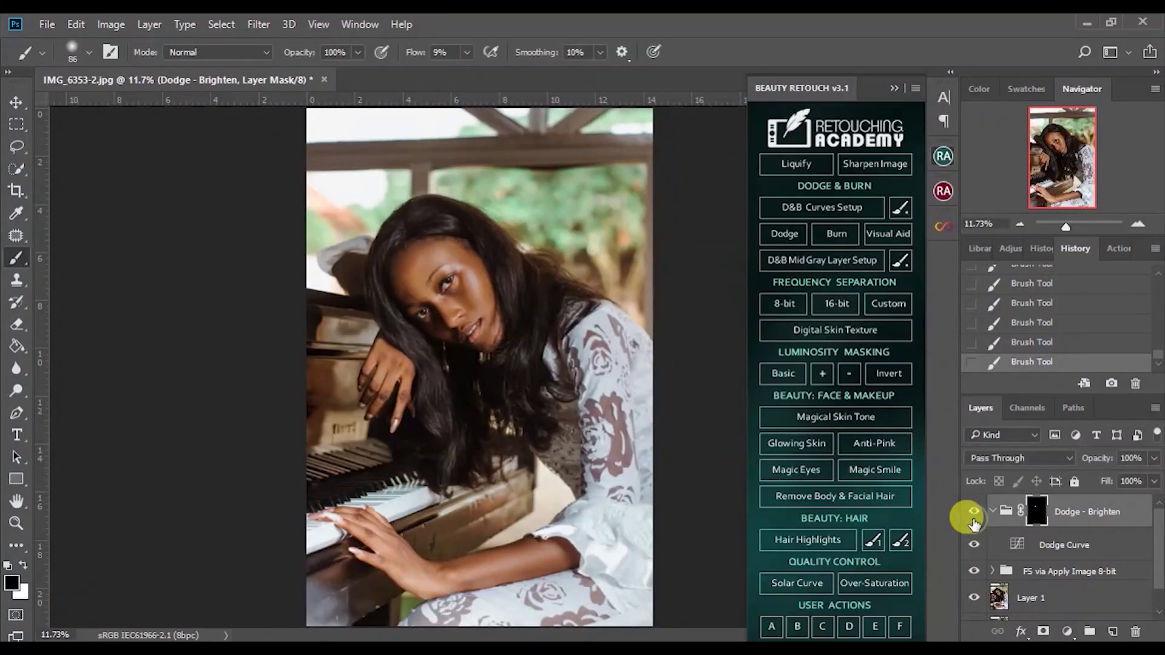
drag(1066, 227, 1073, 230)
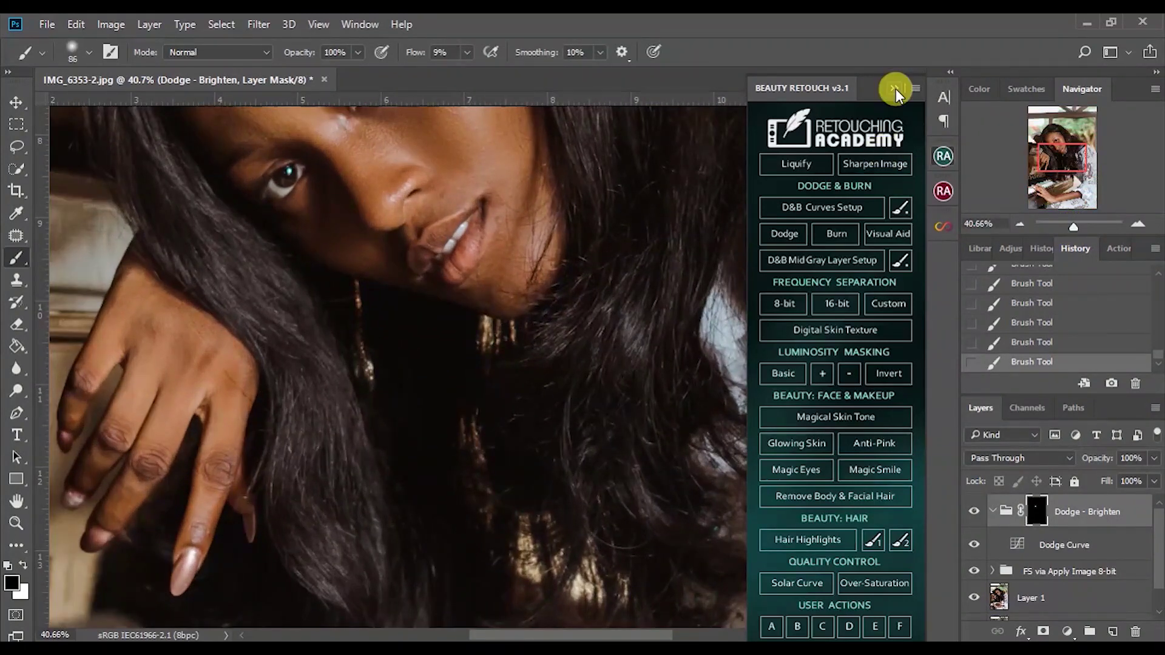
Set white as the foreground colour and brush over the skin beneath the lit-side eye on the Dodge - Brighten mask
click(894, 88)
mouse_move(920, 352)
mouse_down()
mouse_move(918, 281)
mouse_move(919, 293)
mouse_up()
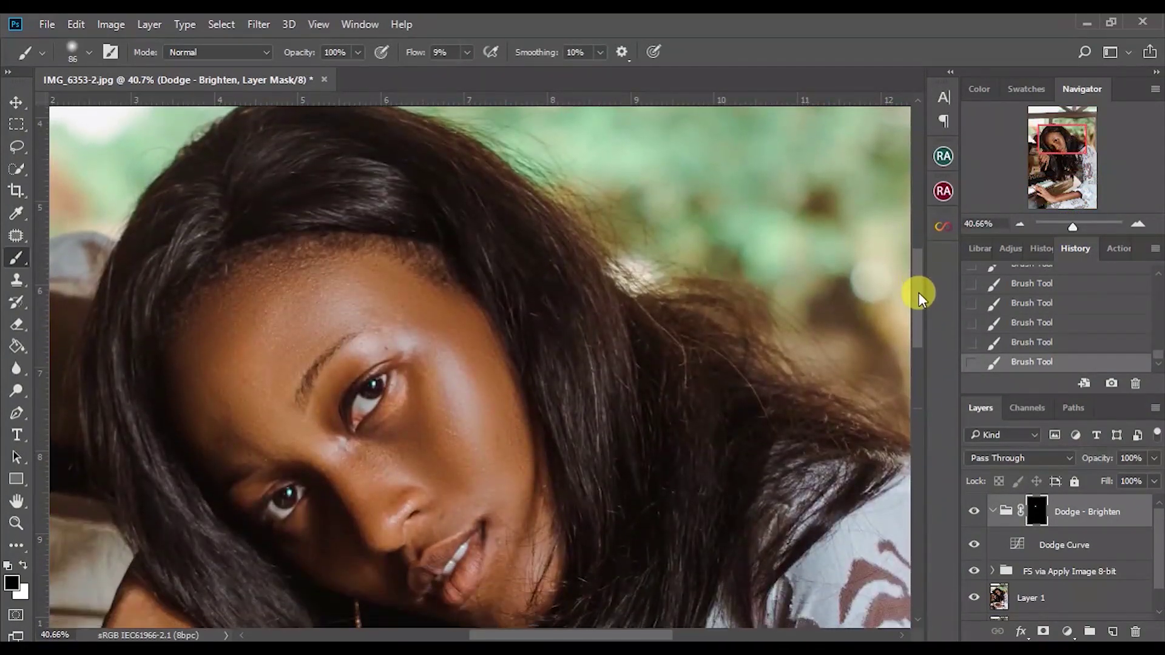
drag(1067, 223, 1076, 224)
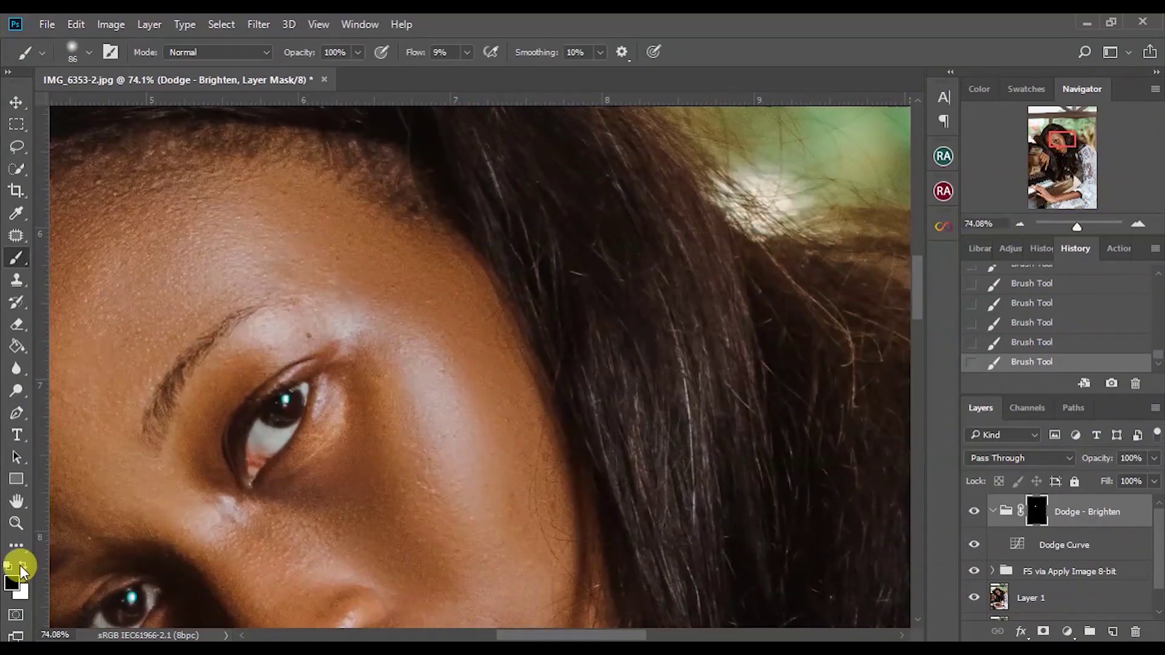
mouse_move(327, 406)
mouse_down()
mouse_move(340, 418)
mouse_move(291, 479)
mouse_move(252, 491)
mouse_move(312, 472)
mouse_up()
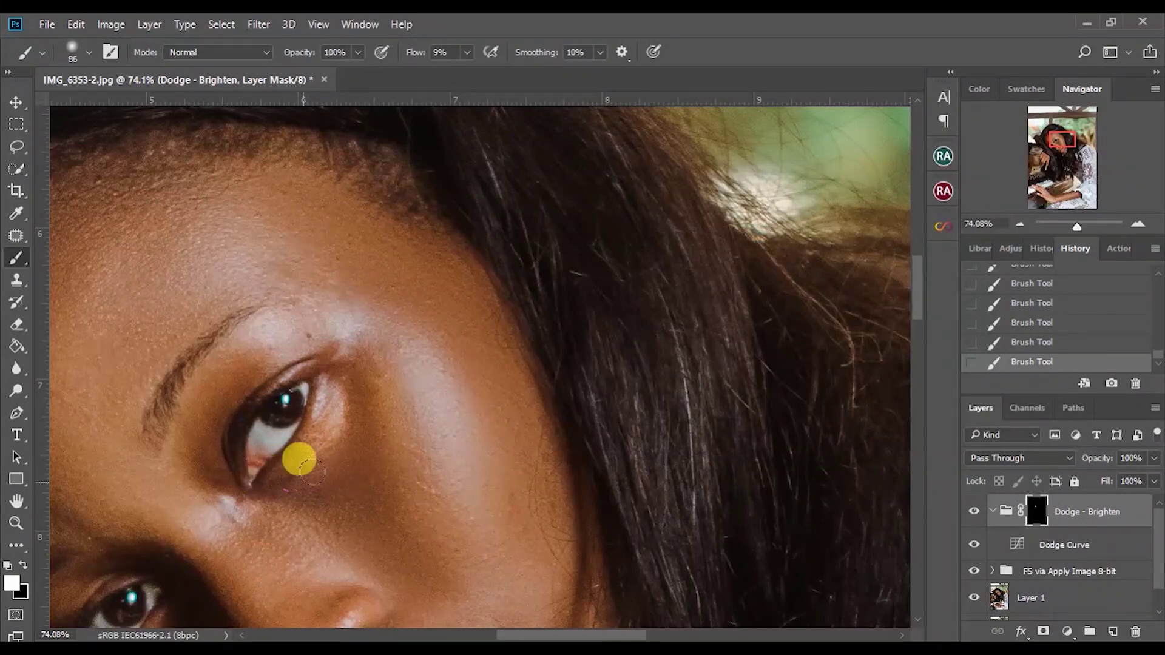
click(23, 565)
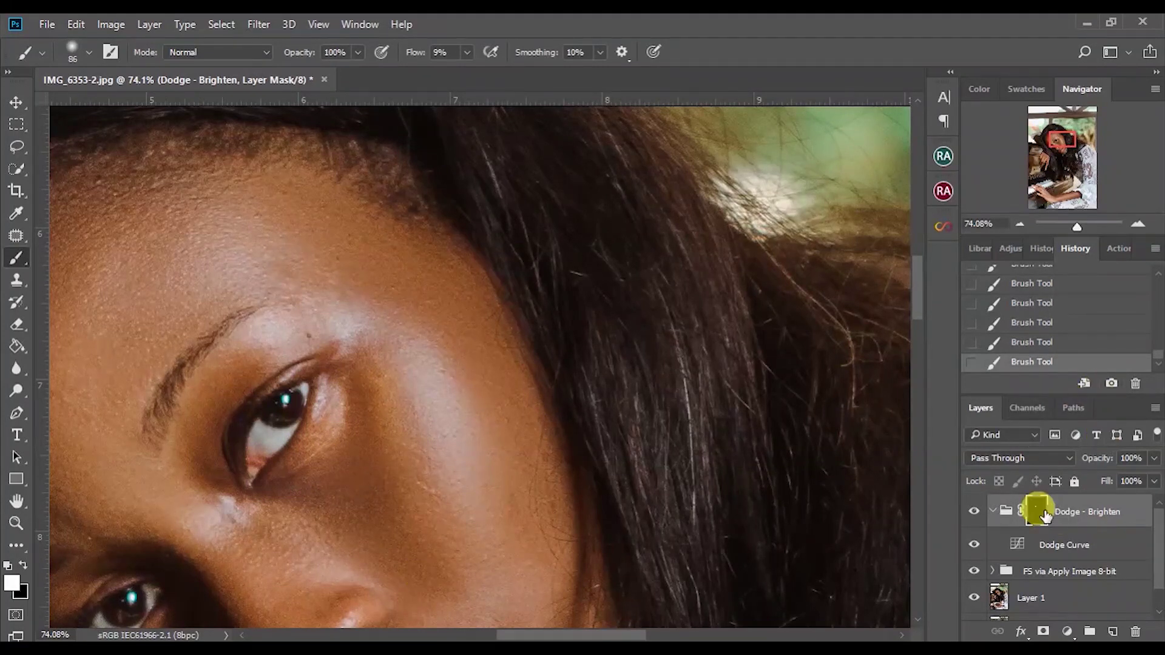
Compare the portrait with and without the Dodge - Brighten group, both in full view and slightly enlarged
key(ctrl+0)
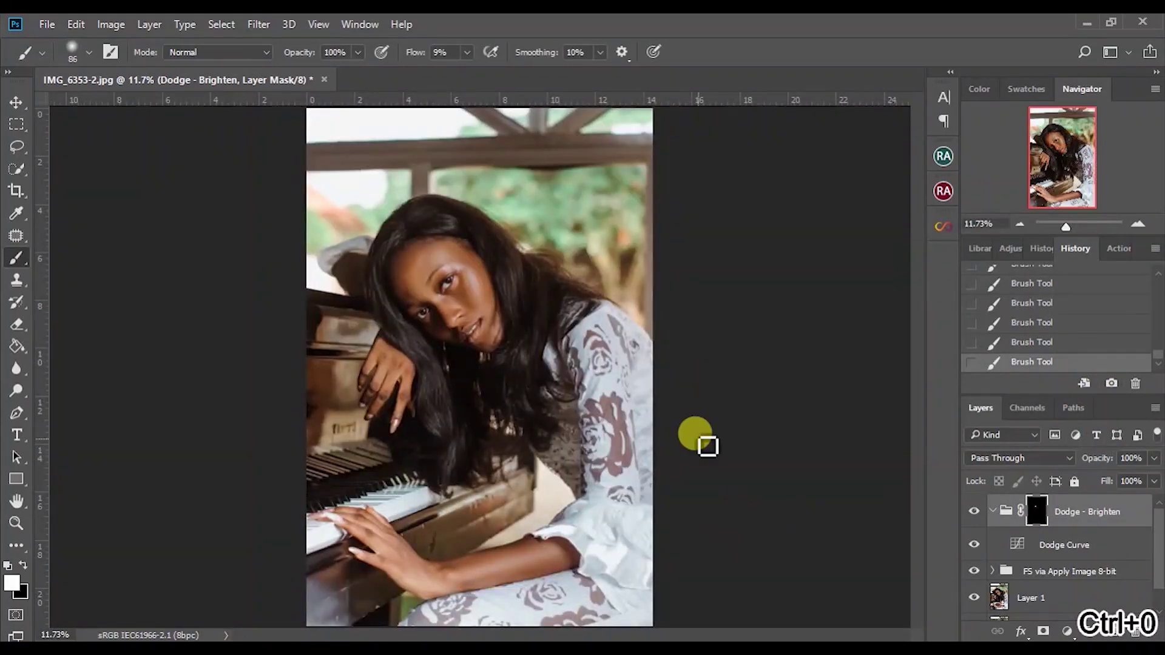
click(972, 511)
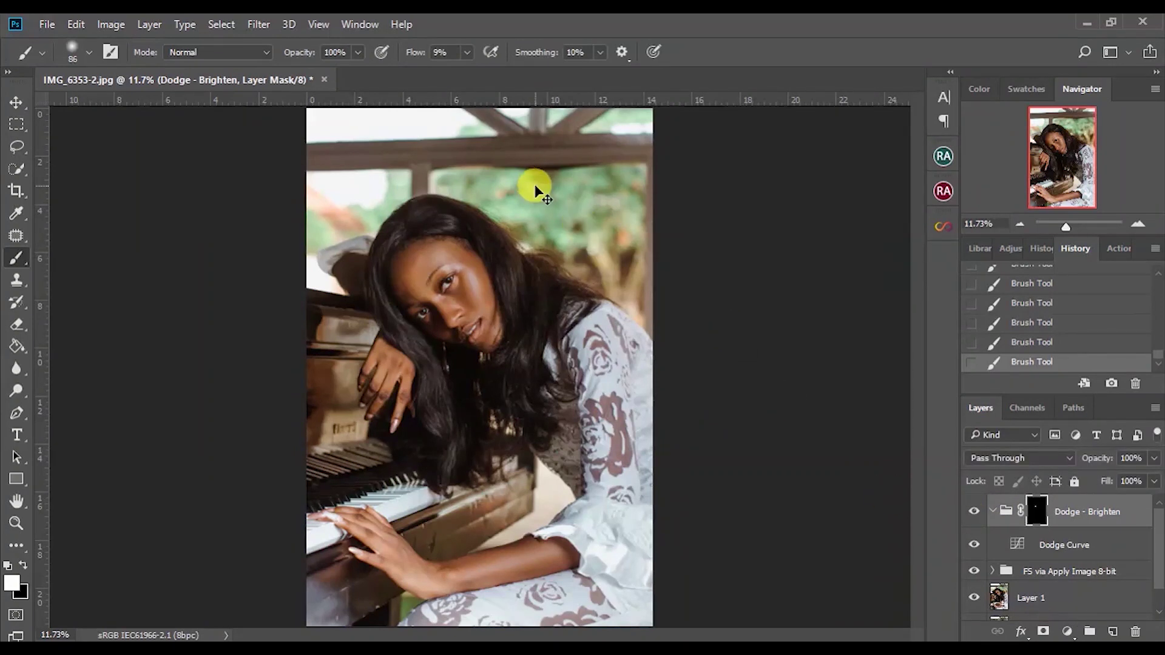
key(ctrl+plus)
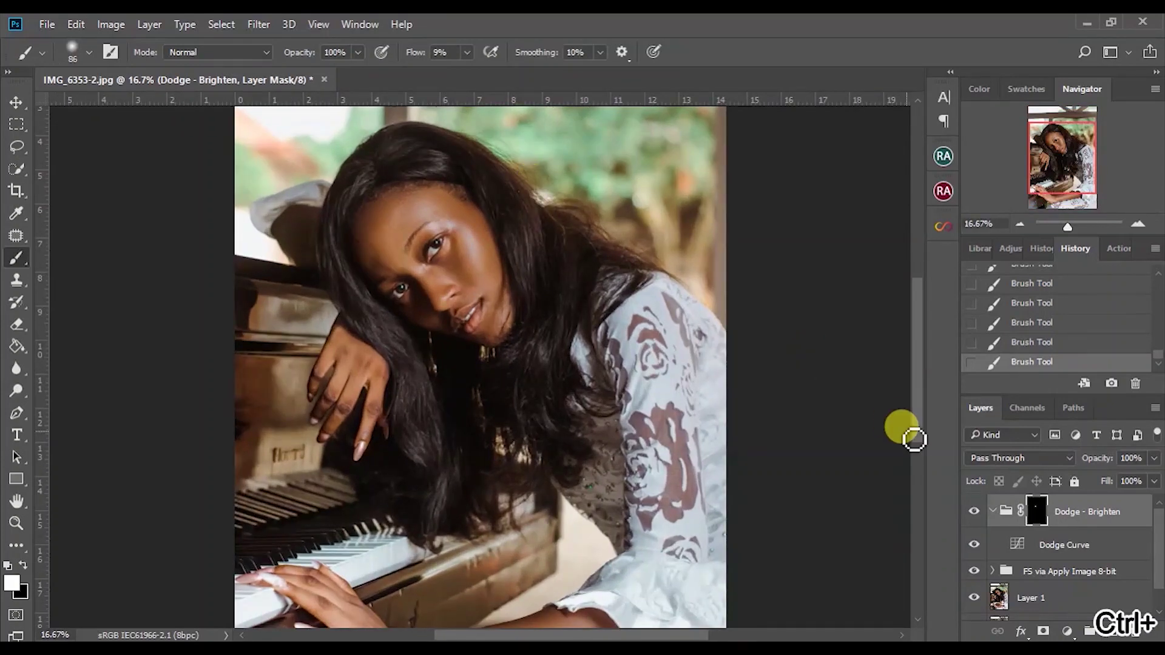
click(967, 515)
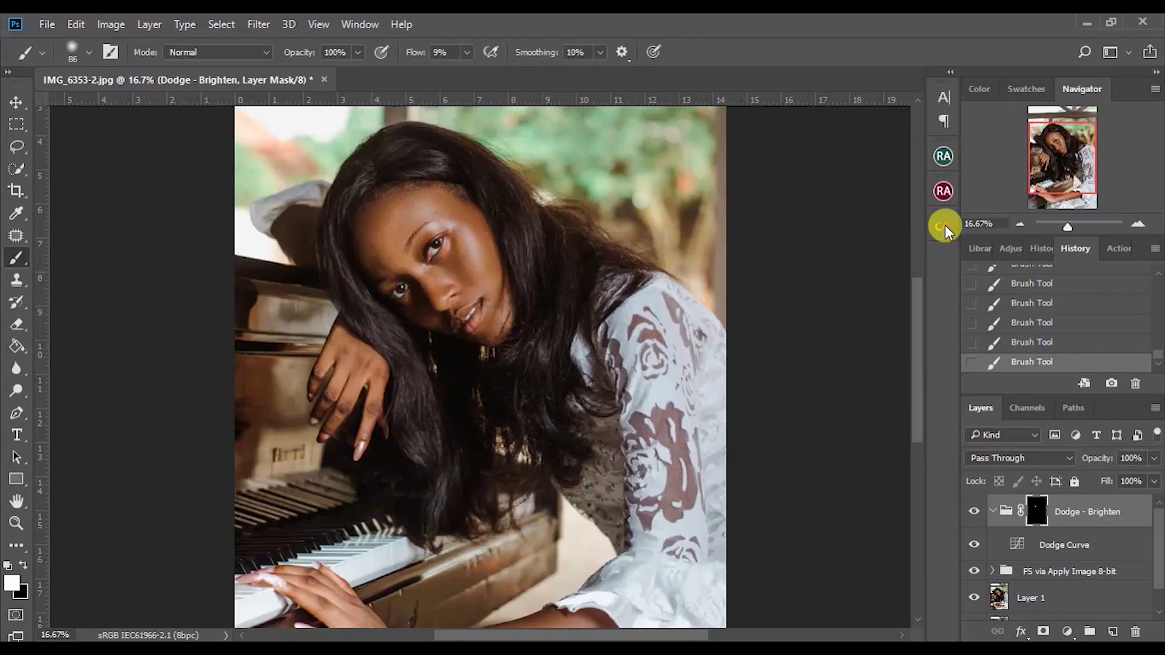
drag(917, 351, 912, 323)
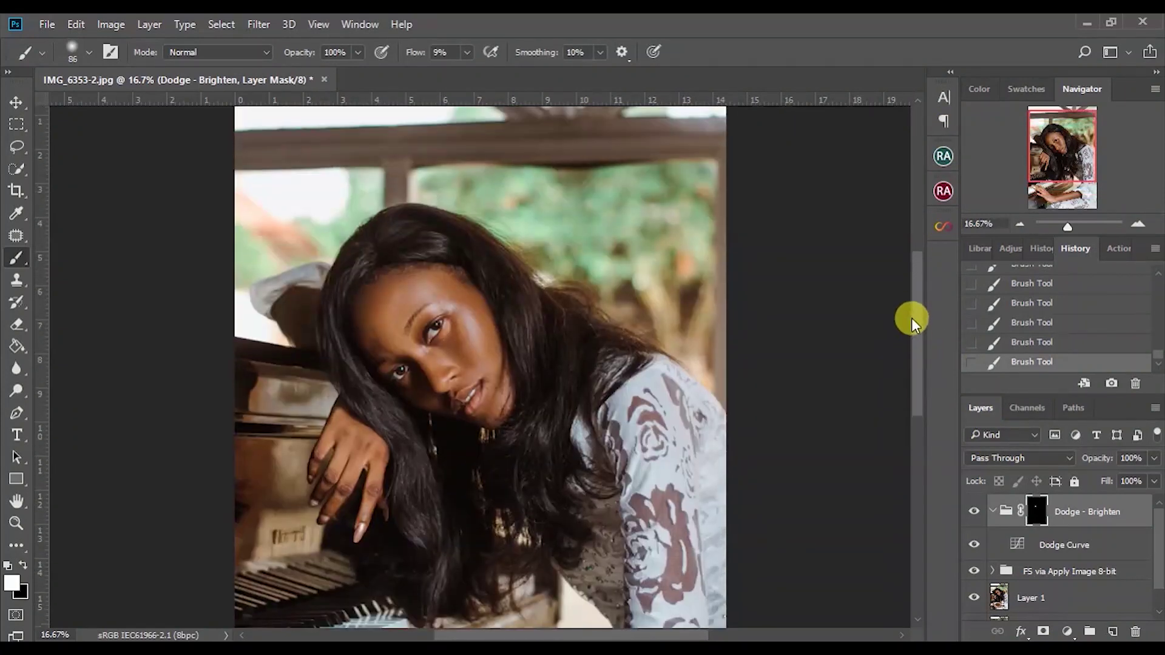
Run the Beauty Retouch Magic Eyes action to add its eye-enhancement layers above the Dodge - Brighten group
drag(1073, 230, 1077, 231)
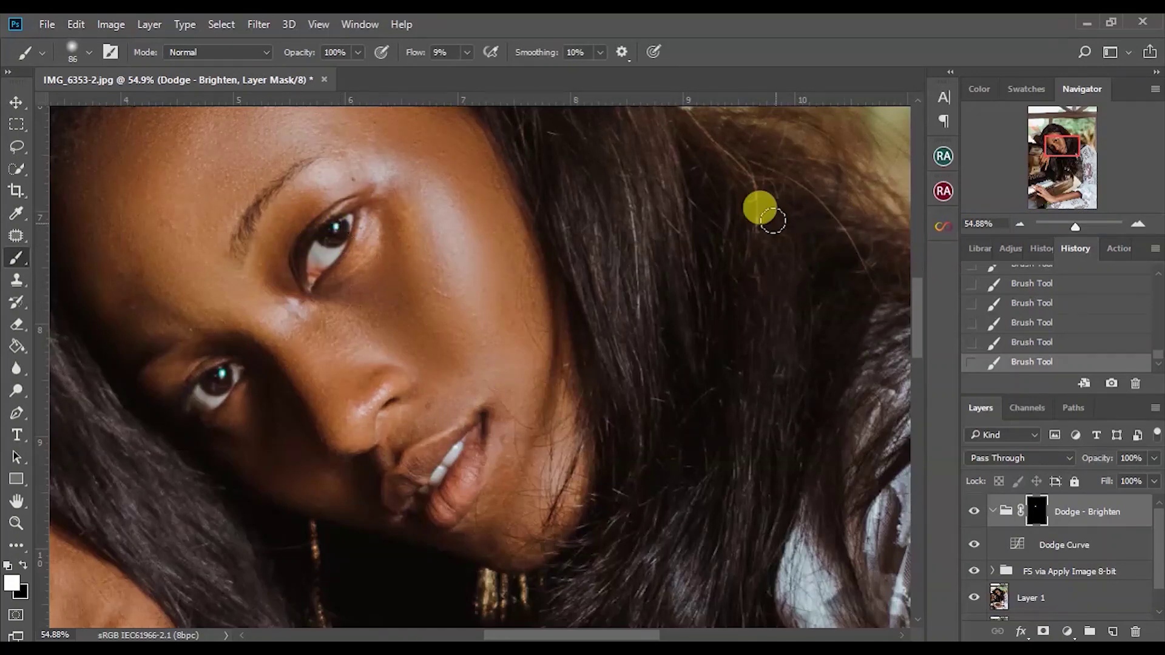
click(940, 157)
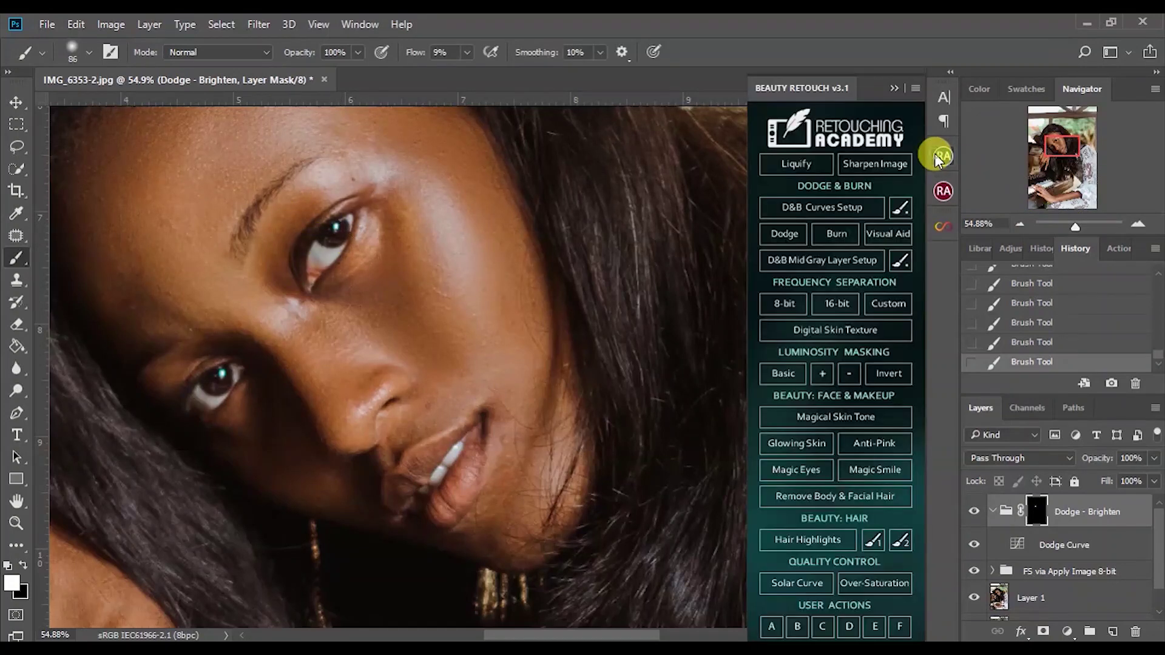
click(796, 472)
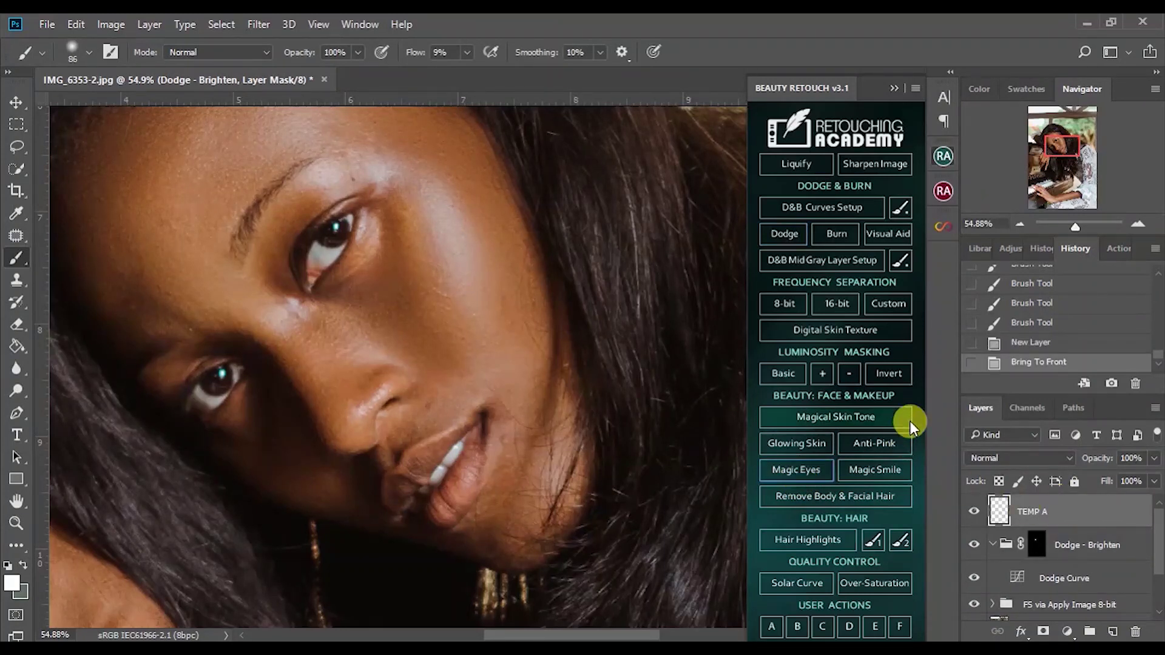
click(861, 423)
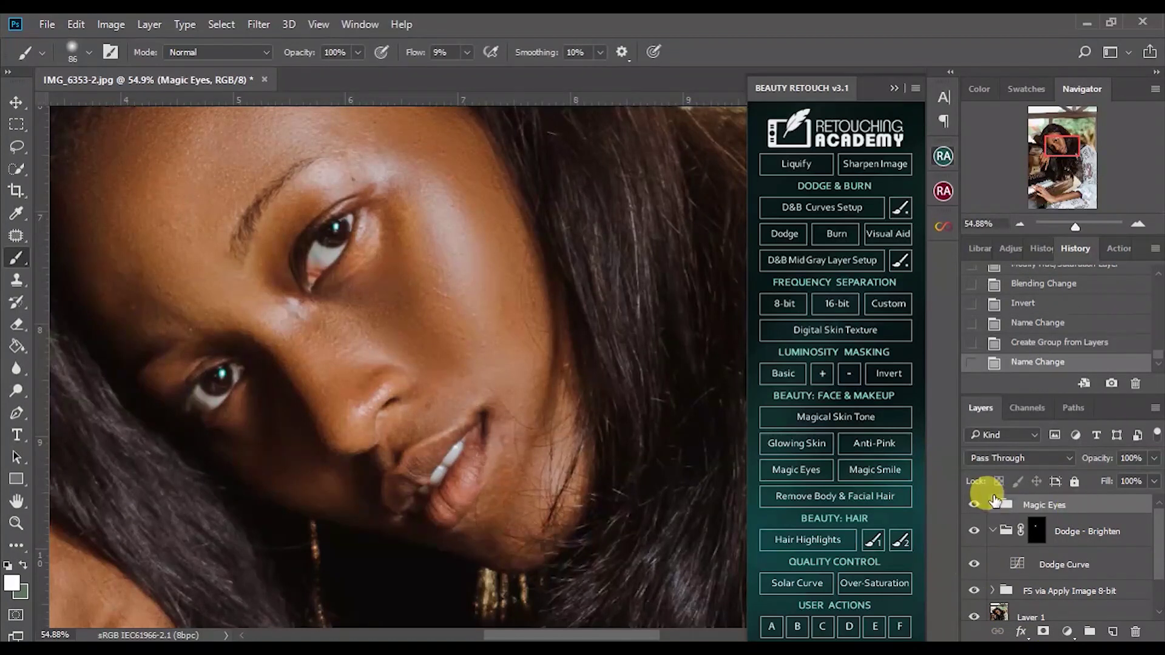
Expand the Magic Eyes group, target the Add Light Into Iris layer mask and set the brush flow to 100%
click(992, 506)
drag(1159, 523, 1159, 556)
click(1053, 527)
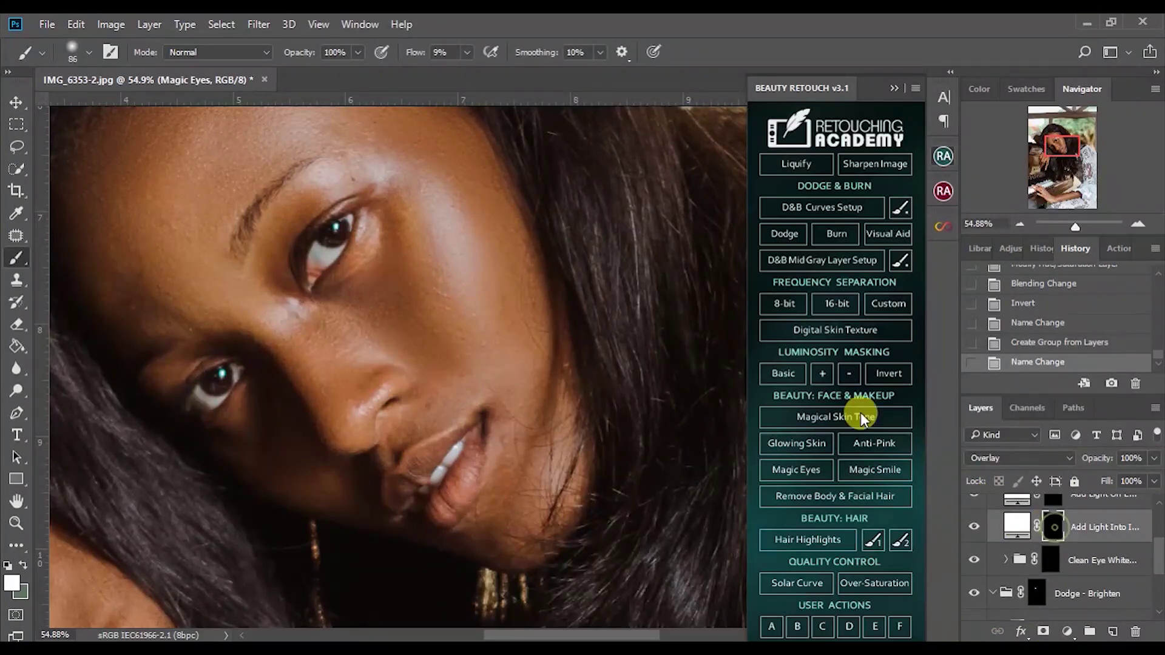
click(467, 52)
drag(518, 70, 546, 72)
click(897, 88)
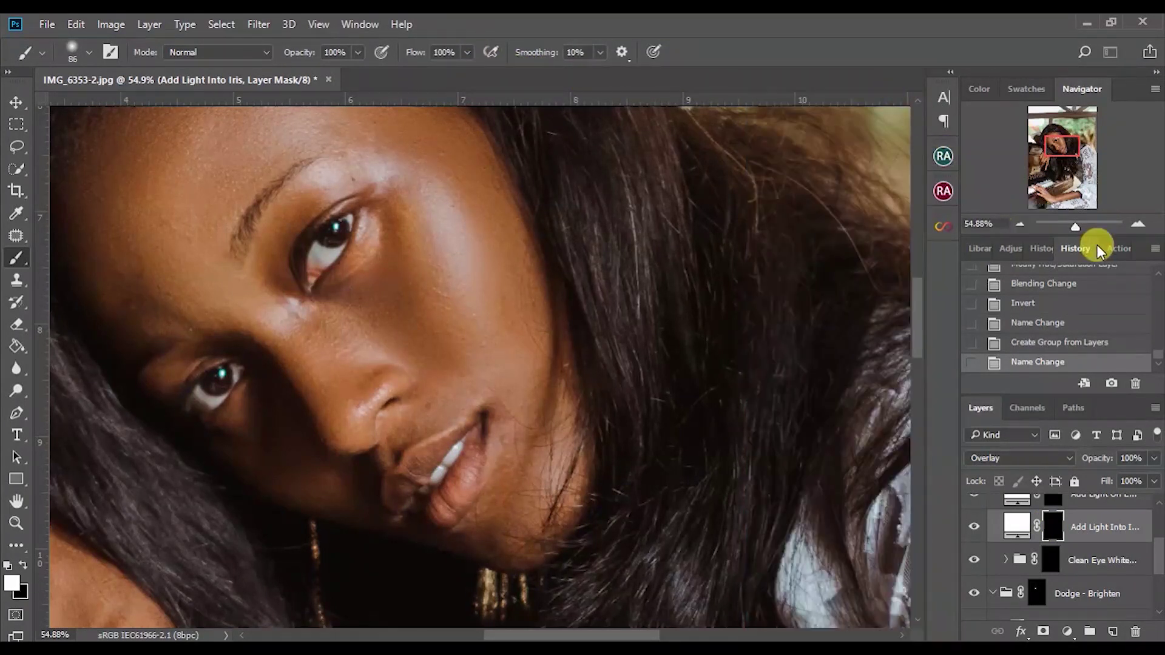
Paint white over the lit-side eye's iris on the Add Light Into Iris mask with a 59 px soft round brush
click(1079, 223)
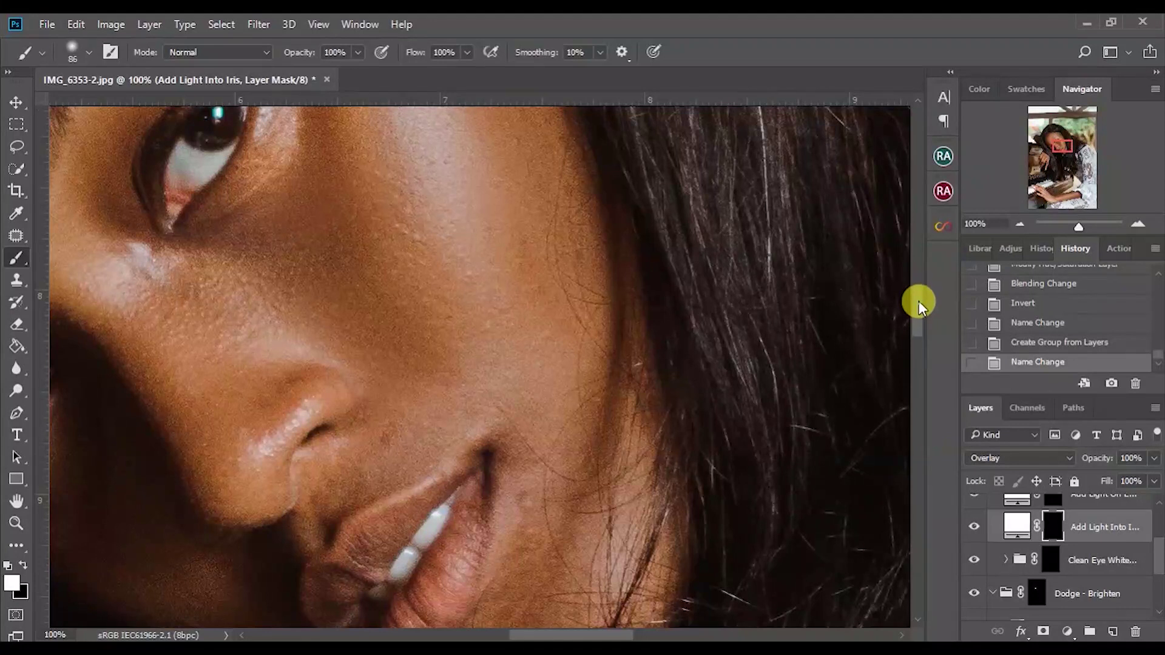
scroll(919, 301, up, 5)
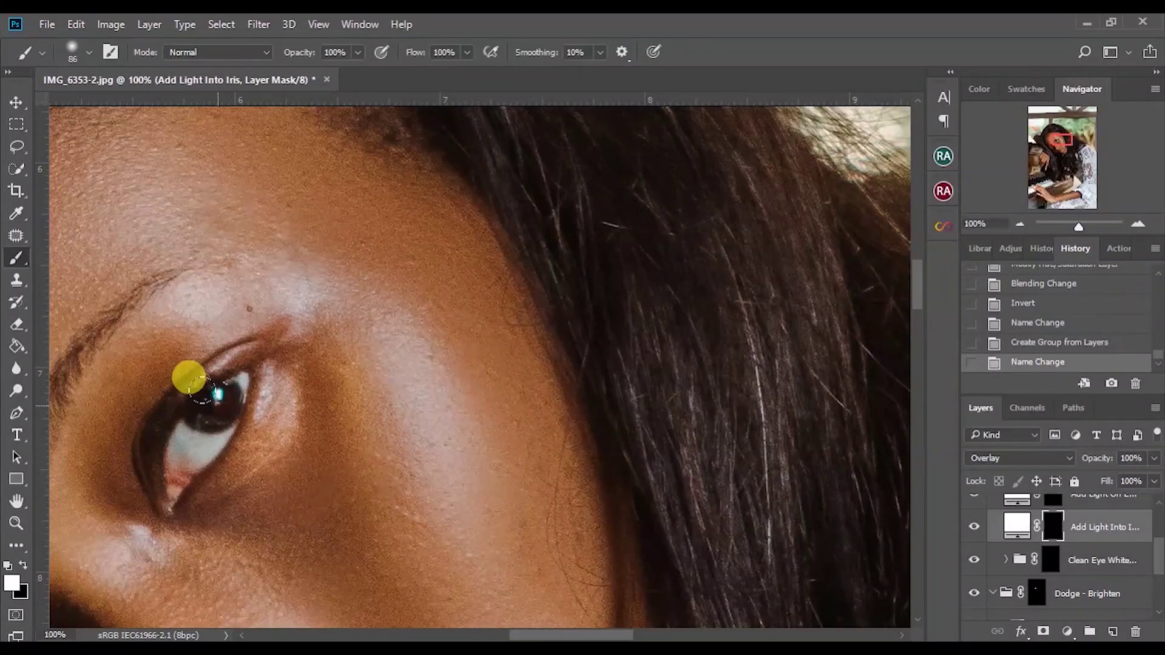
right_click(188, 377)
drag(339, 405, 341, 405)
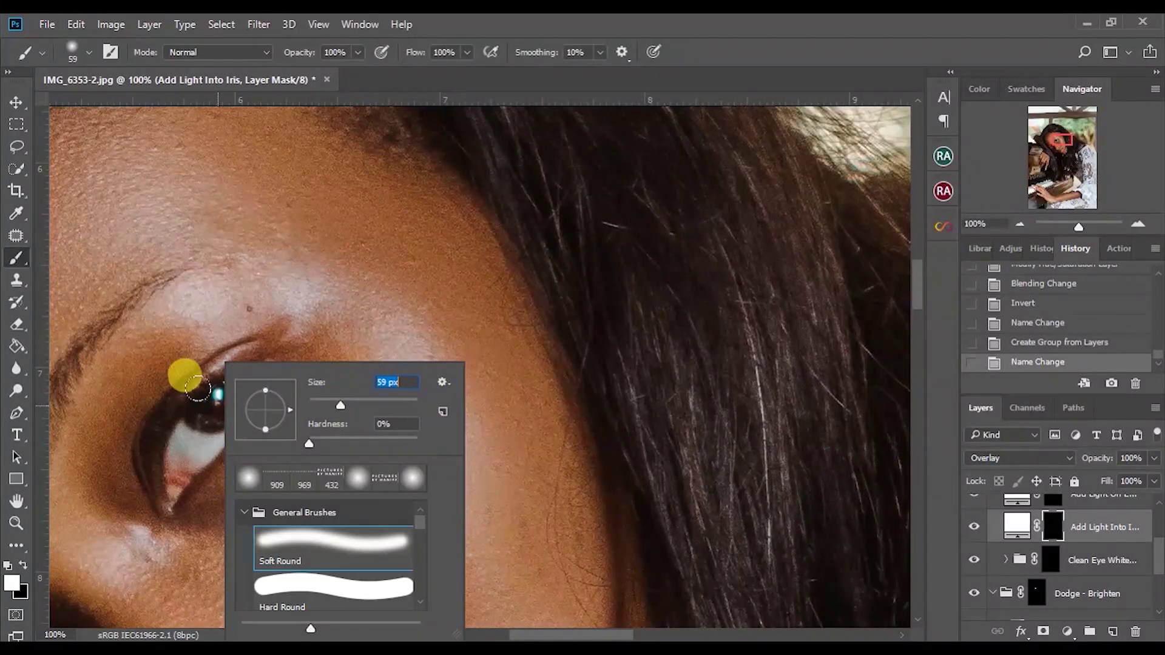
click(206, 415)
click(218, 395)
click(209, 401)
Paint white over the shadow-side eye's iris on the Add Light Into Iris mask
drag(603, 633, 541, 635)
drag(913, 282, 919, 306)
mouse_move(436, 418)
mouse_down()
mouse_move(456, 404)
mouse_move(446, 404)
mouse_up()
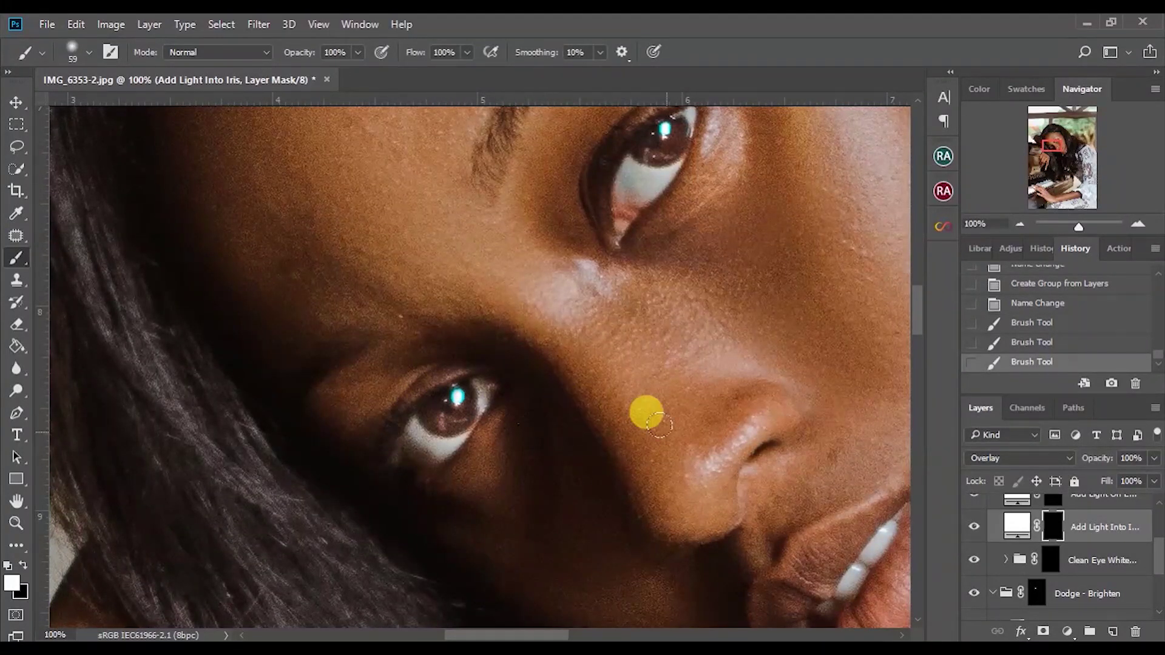
Judge the brightened irises at full-image scale and set the Add Light Into Iris layer's opacity to 52%
key(ctrl+minus)
key(ctrl+minus)
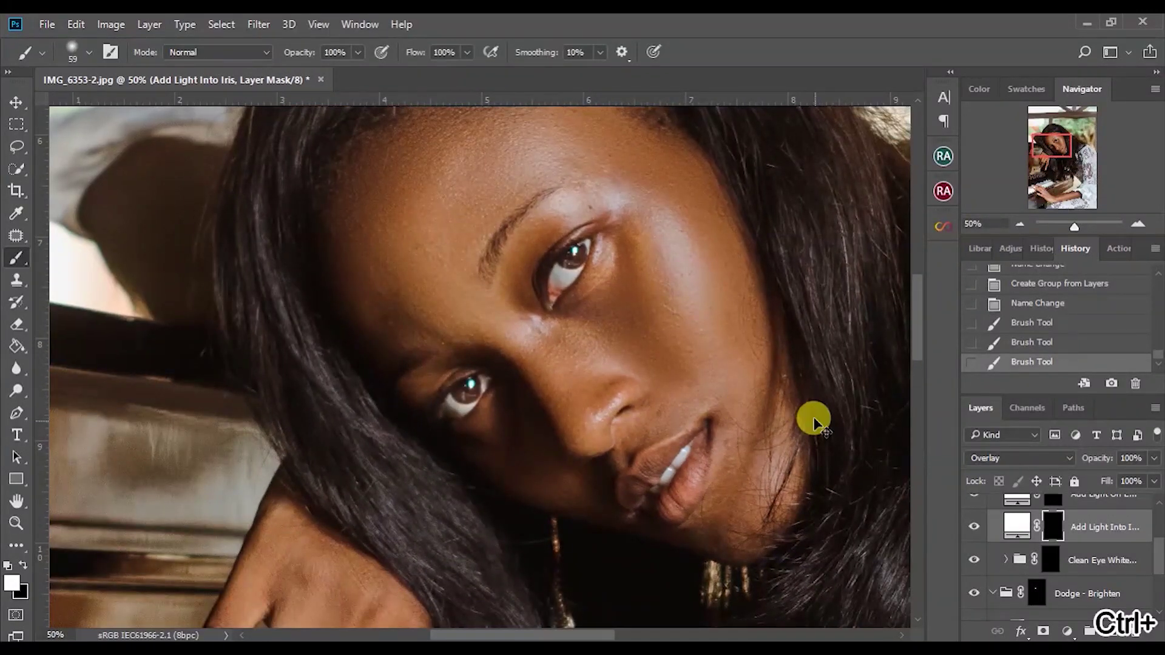
key(ctrl+minus)
key(ctrl+minus)
key(ctrl+minus)
key(ctrl+minus)
key(ctrl+minus)
key(ctrl+minus)
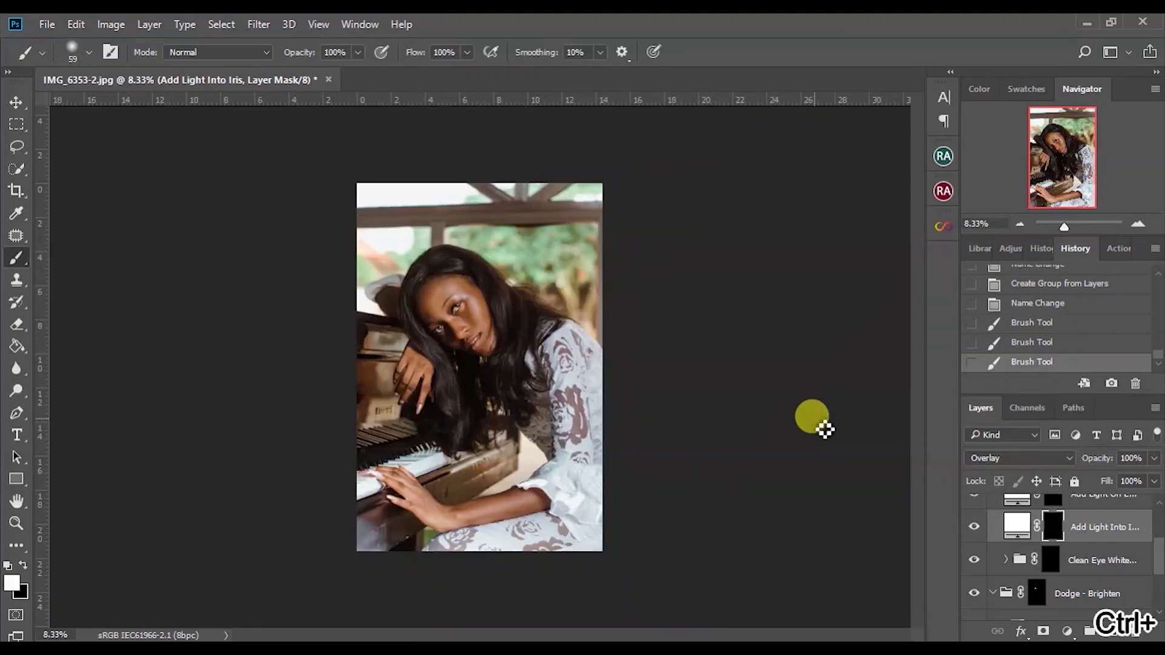
key(ctrl+plus)
key(ctrl+plus)
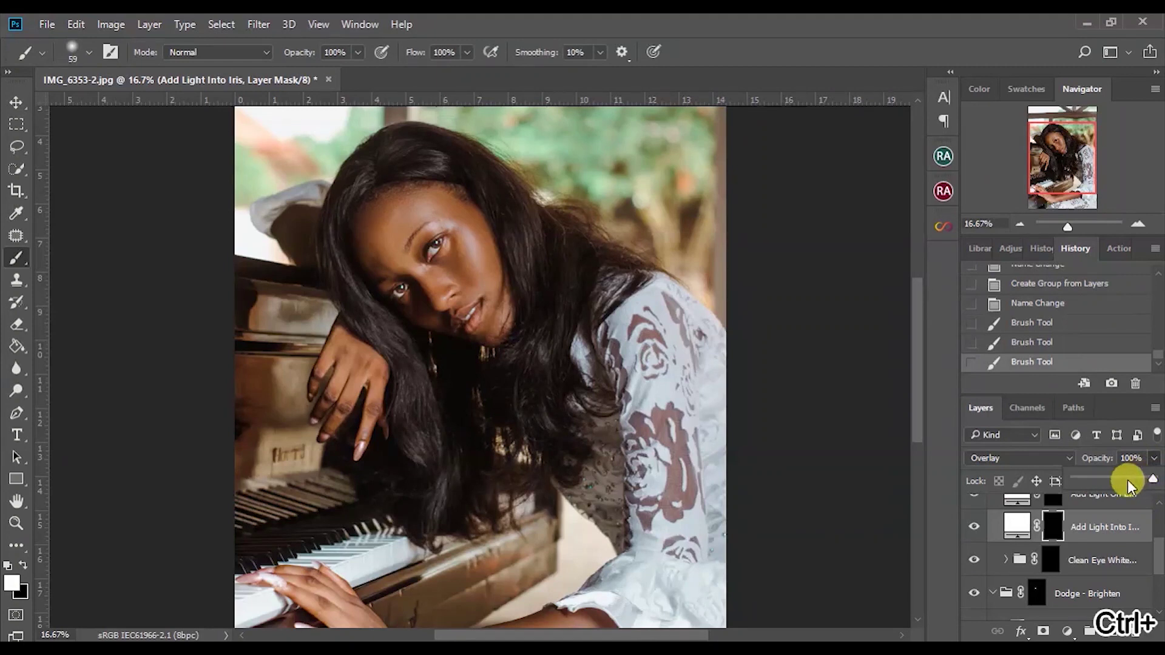
drag(1116, 476, 1116, 476)
click(1117, 600)
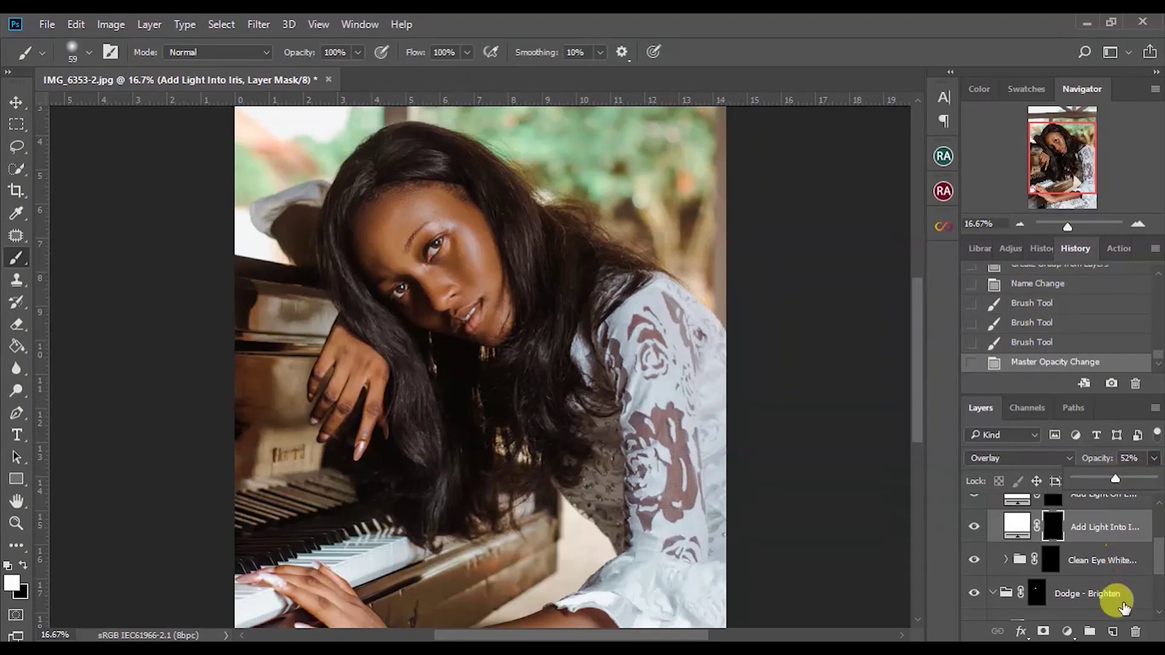
Clean the whites of both eyes by painting white on the mask of the Clean Eye Whites Here group
click(1059, 564)
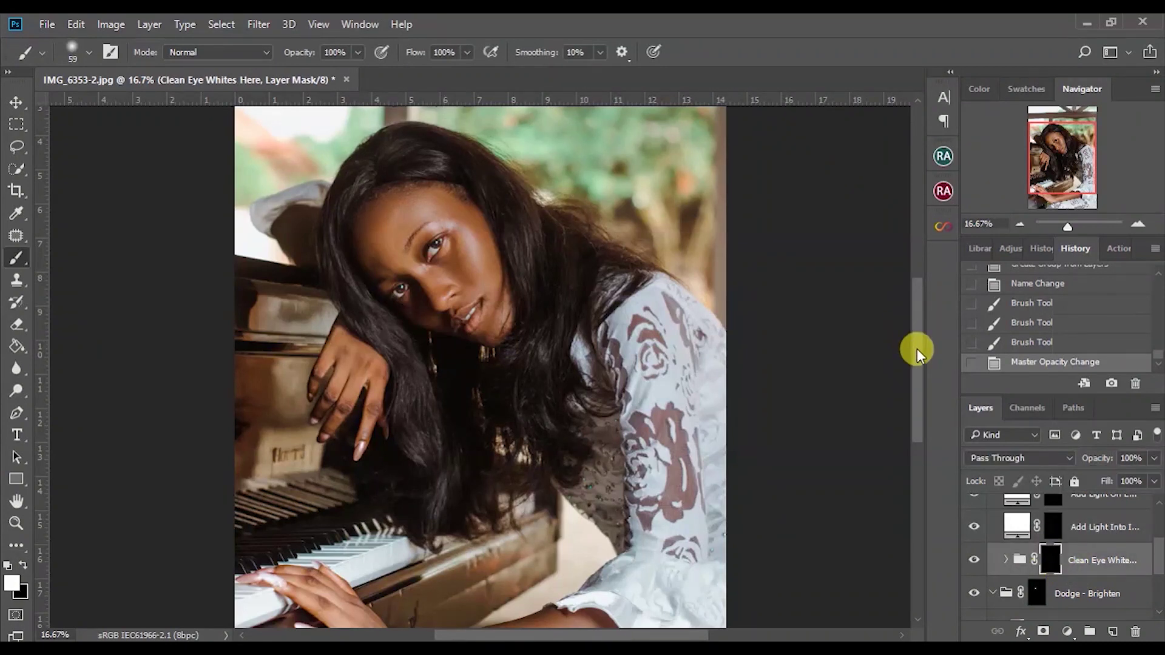
drag(916, 349, 915, 325)
drag(1070, 225, 1076, 226)
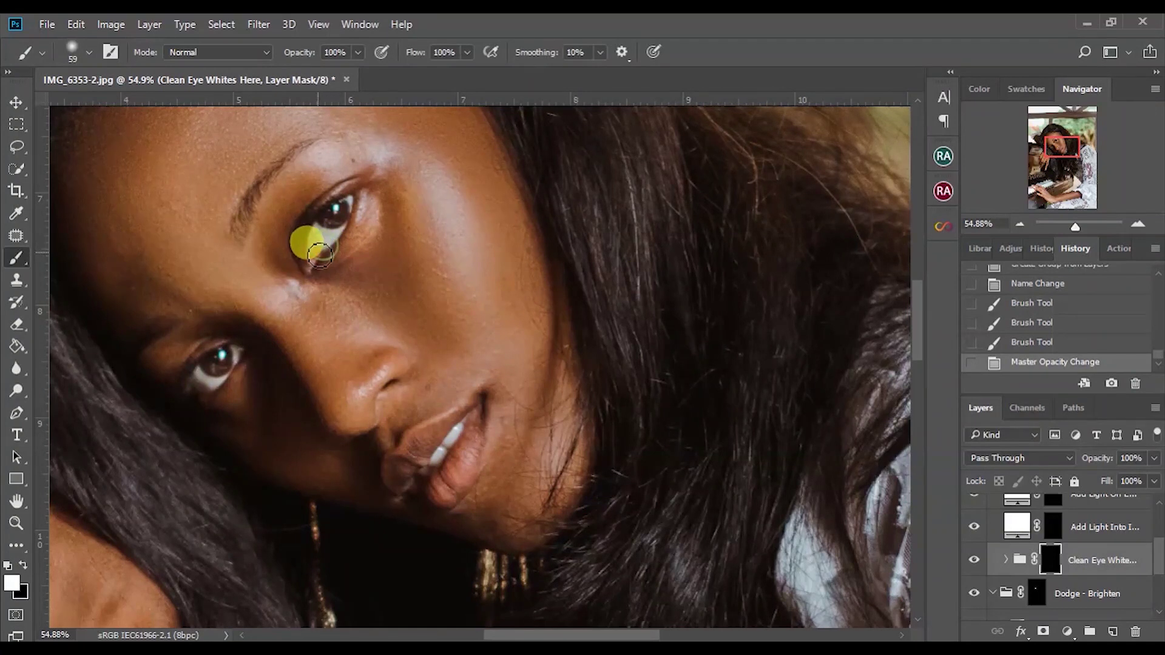
drag(322, 243, 337, 242)
mouse_move(260, 402)
mouse_down()
mouse_move(212, 386)
mouse_move(248, 381)
mouse_move(240, 364)
mouse_up()
drag(351, 429, 441, 521)
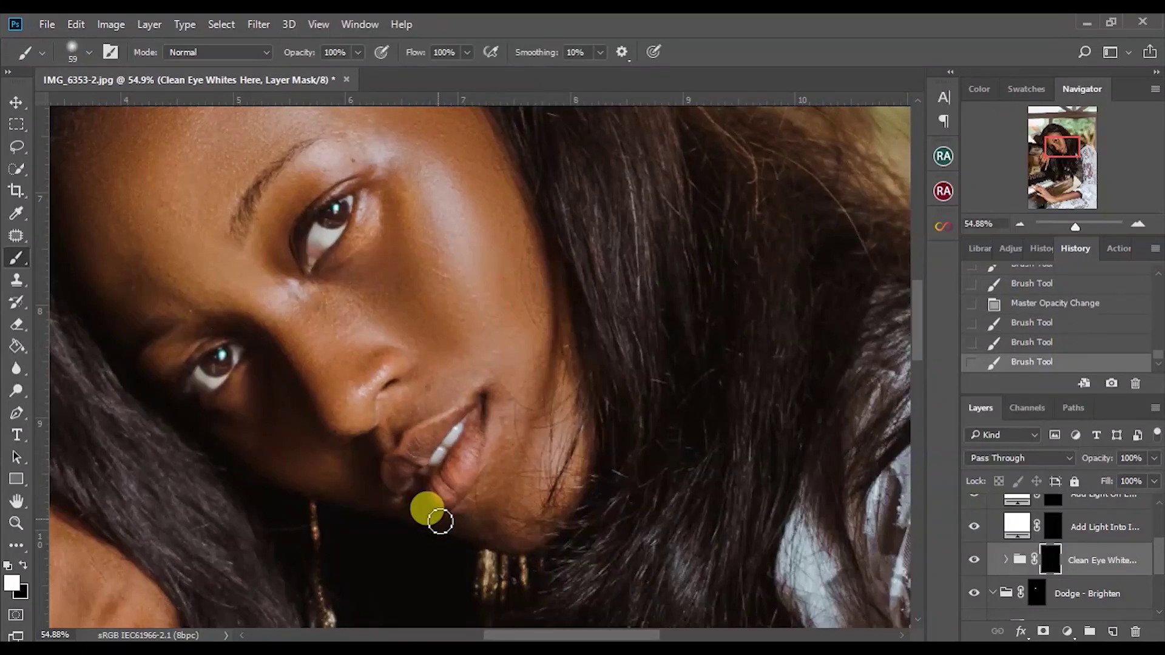
Fit the whole image in view and collapse the Magic Eyes and Dodge - Brighten groups
key(ctrl+0)
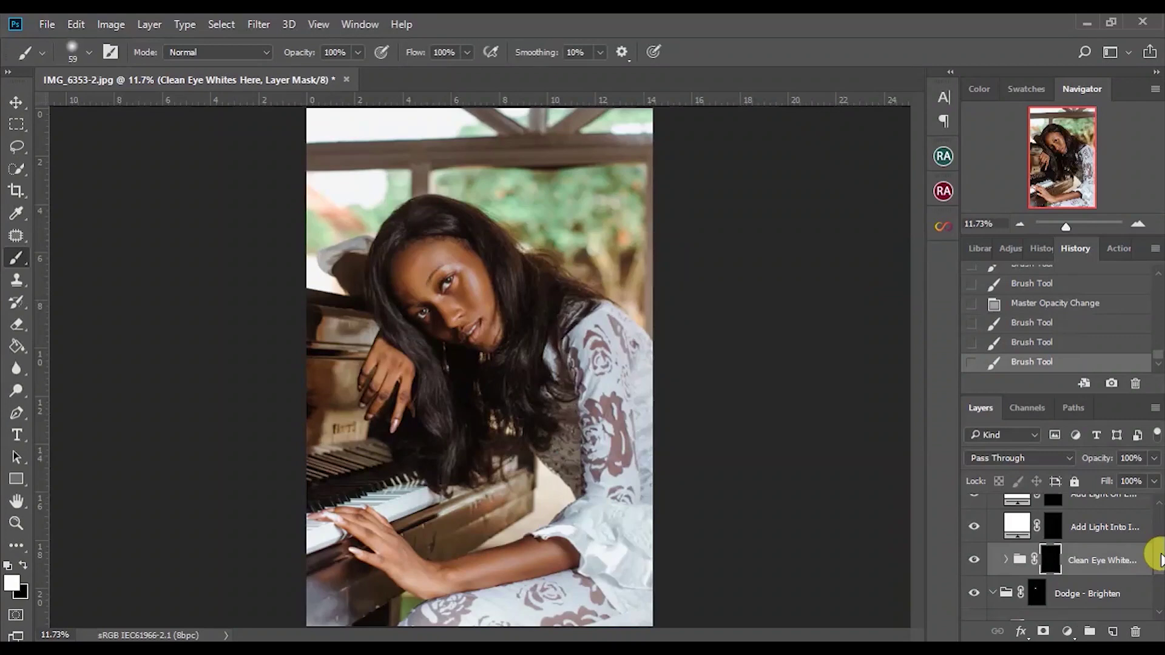
drag(1159, 560, 1157, 513)
click(993, 506)
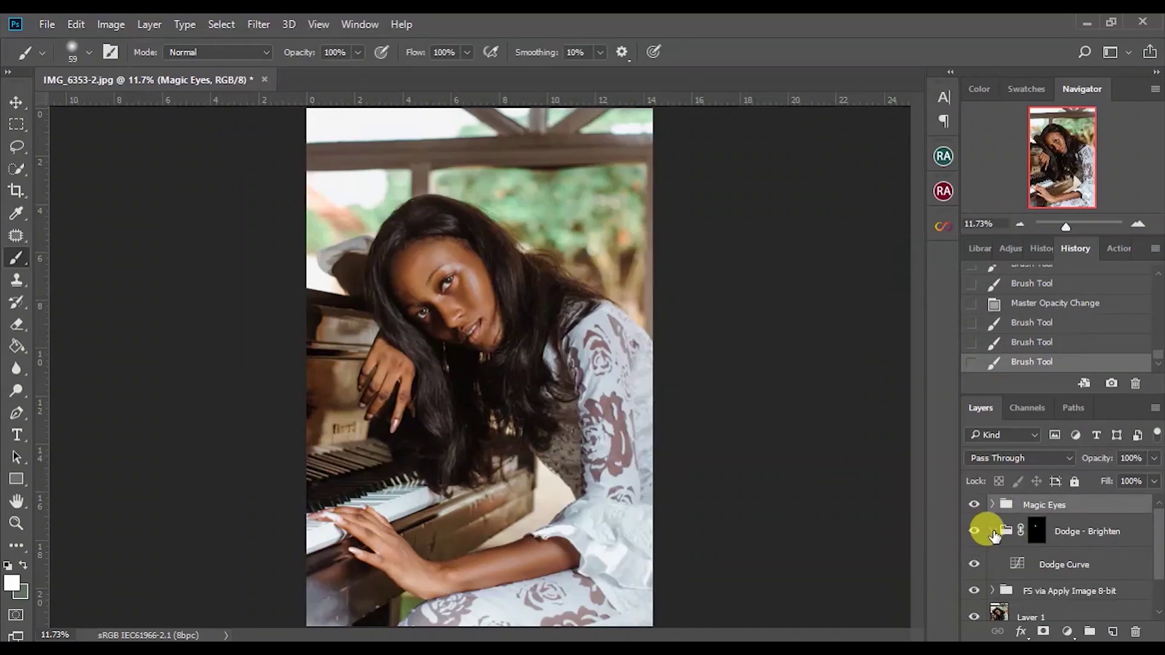
click(992, 531)
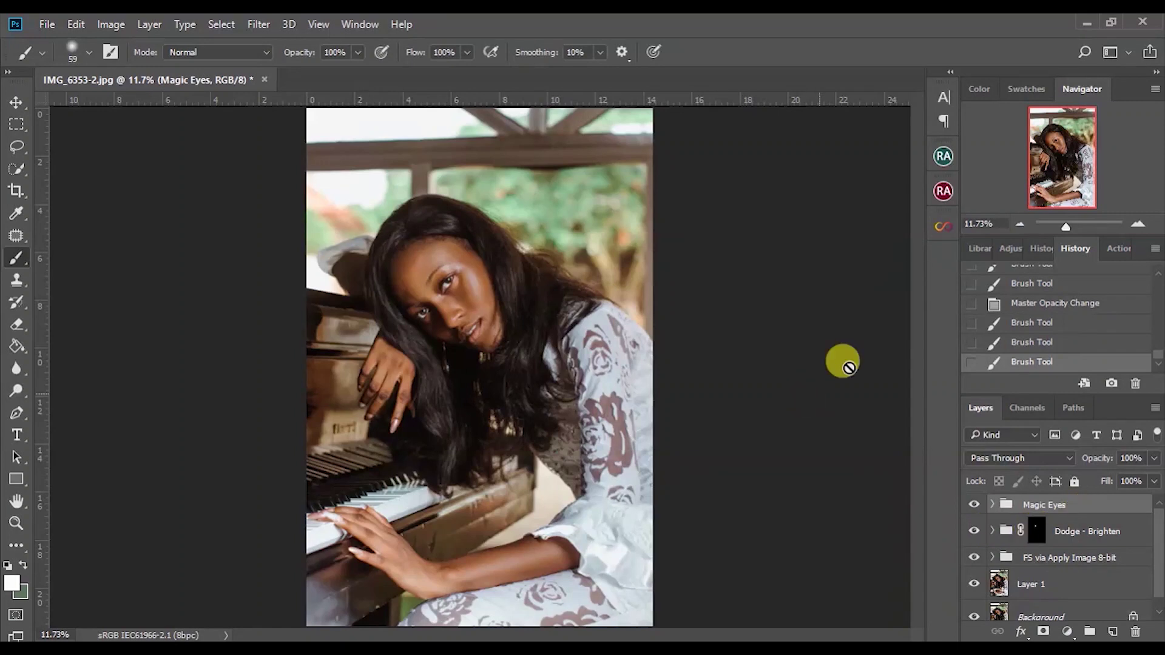
Combine the Magic Eyes, Dodge - Brighten and FS via Apply Image 8-bit groups into one new group
drag(1065, 221, 1071, 225)
drag(918, 340, 920, 312)
key(ctrl+0)
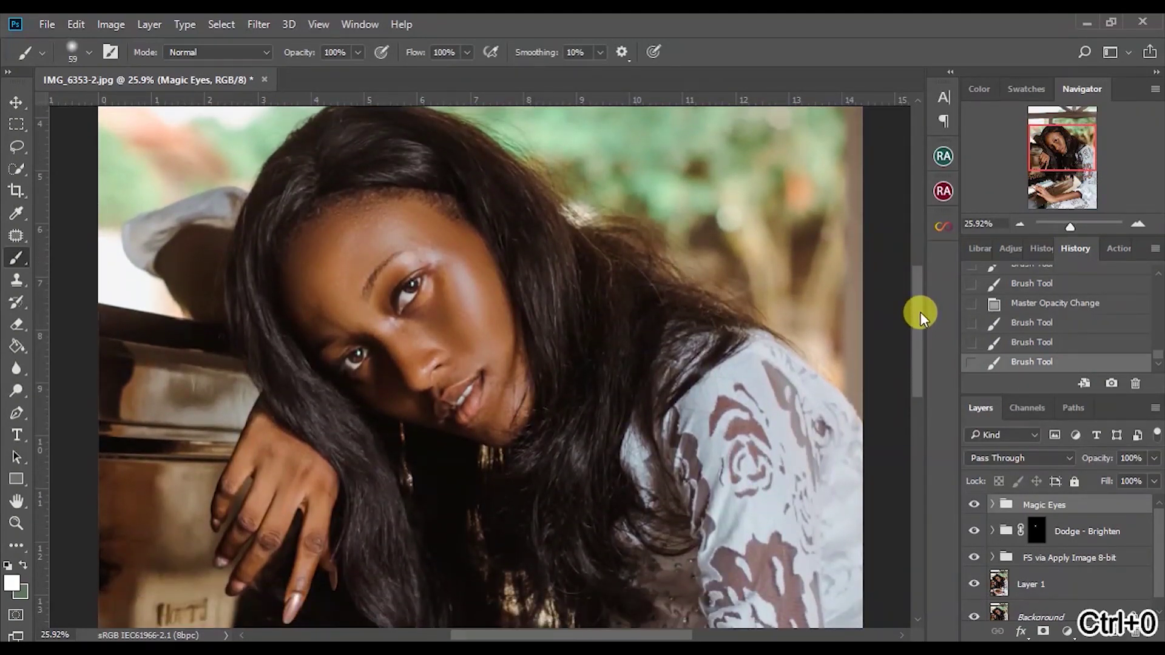
ctrl+click(1104, 536)
ctrl+click(1104, 557)
mouse_move(1079, 535)
mouse_down()
mouse_move(1075, 622)
mouse_move(1090, 632)
mouse_up()
Compare the portrait before and after the retouch by hiding and showing Group 1, in full view and close up
click(974, 505)
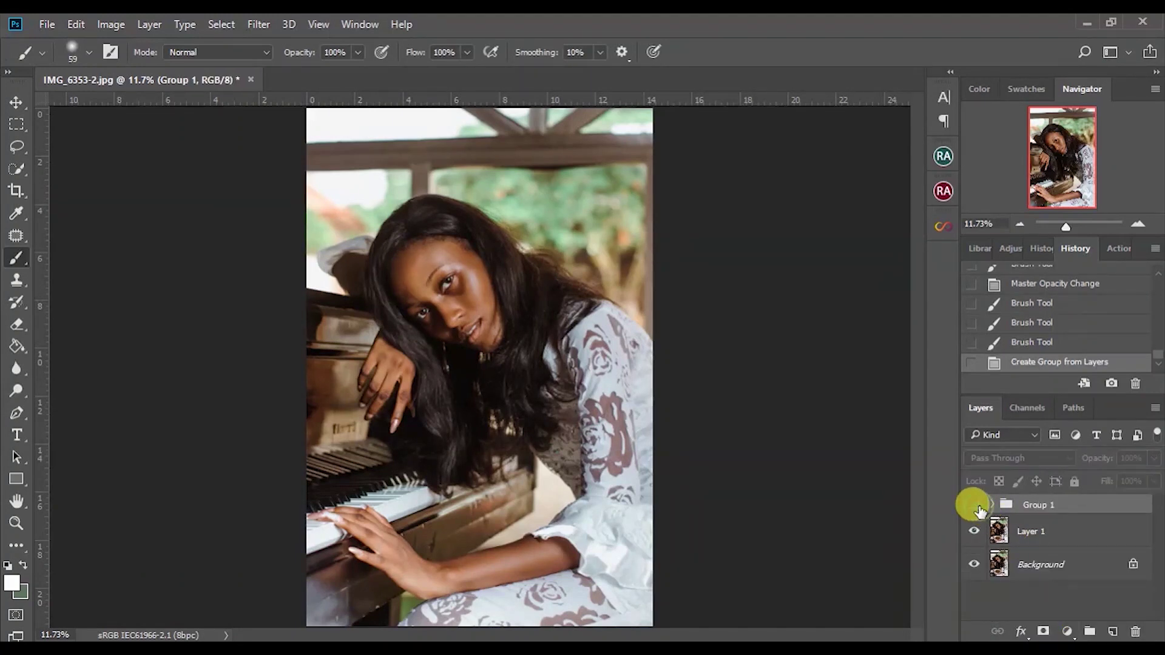
click(975, 505)
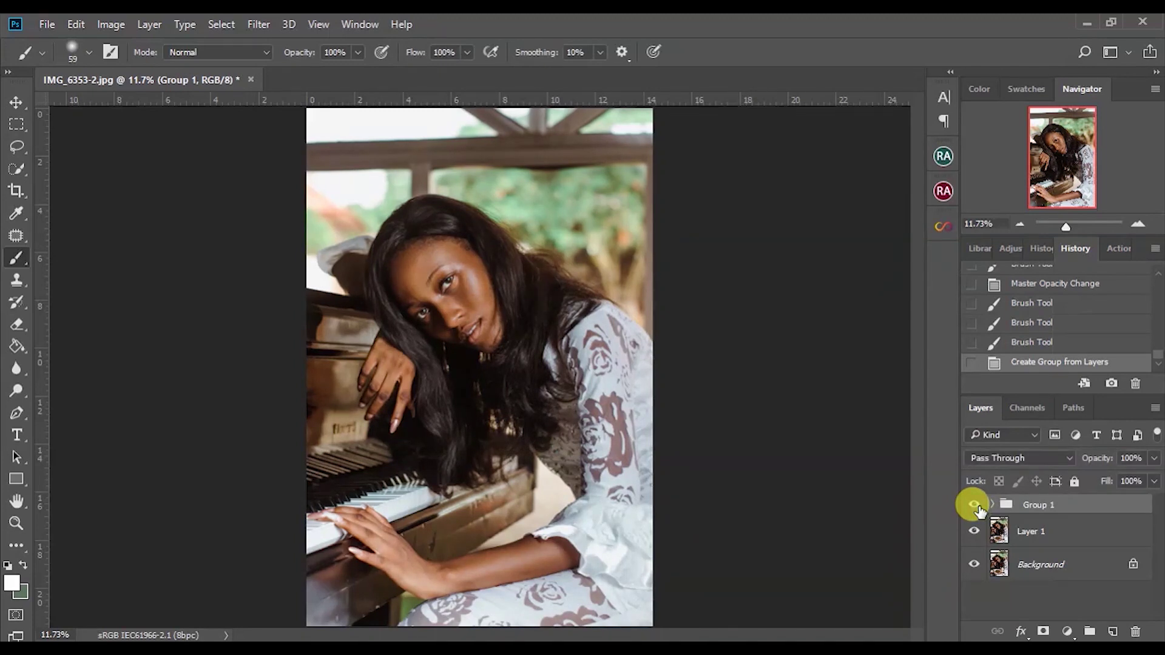
drag(1061, 223, 1073, 224)
click(975, 506)
click(974, 505)
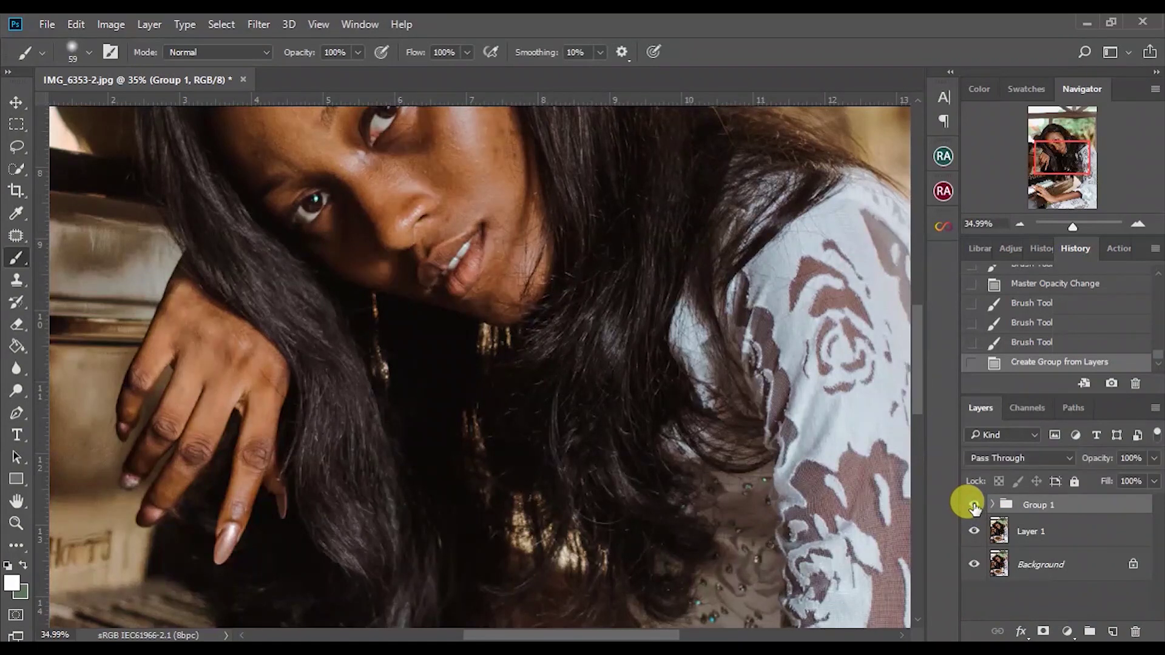
drag(920, 336, 917, 318)
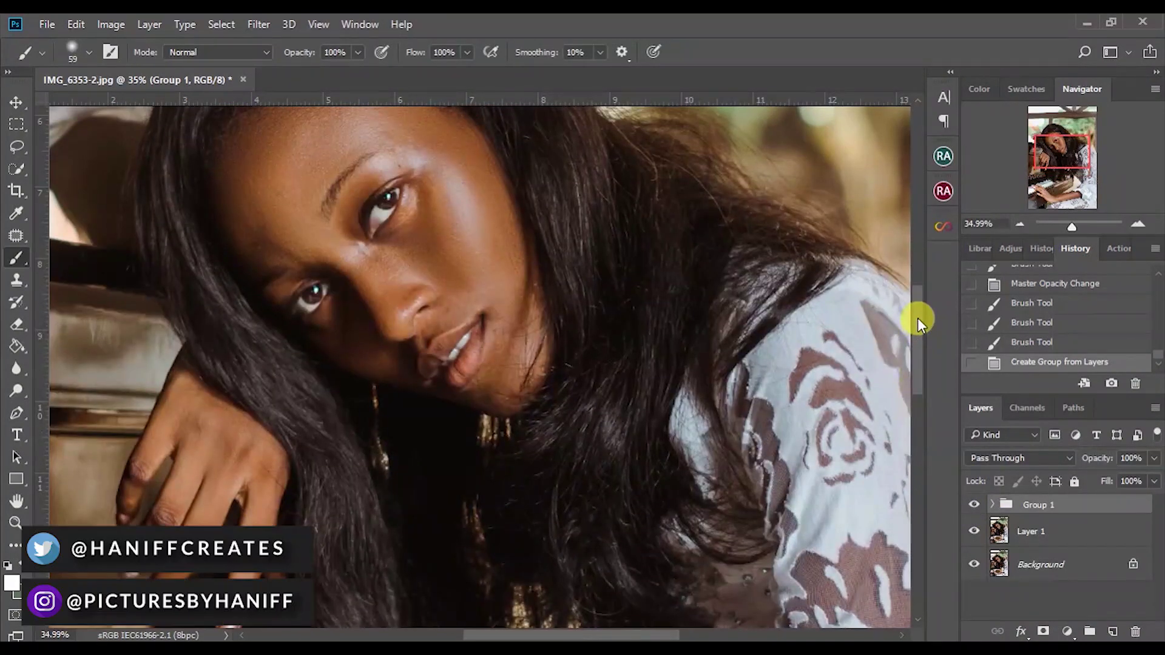
key(ctrl+minus)
key(ctrl+0)
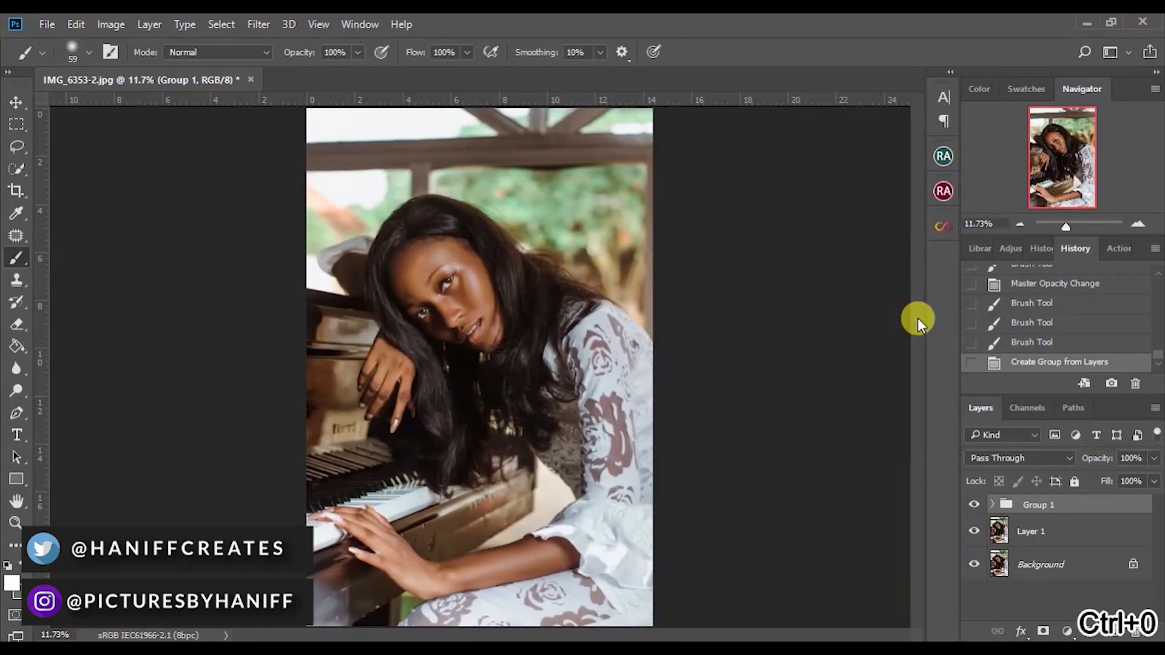